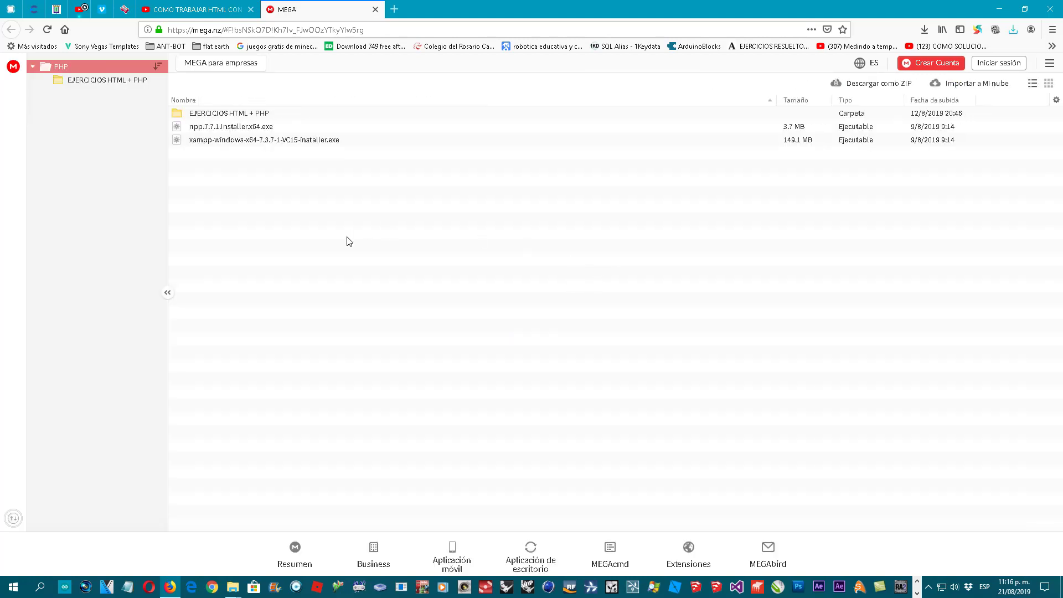
# Examine the EJERCICIOS HTML + PHP folder in the shared MEGA resources, then close that page and minimize the browser
pyautogui.doubleClick(211, 115)
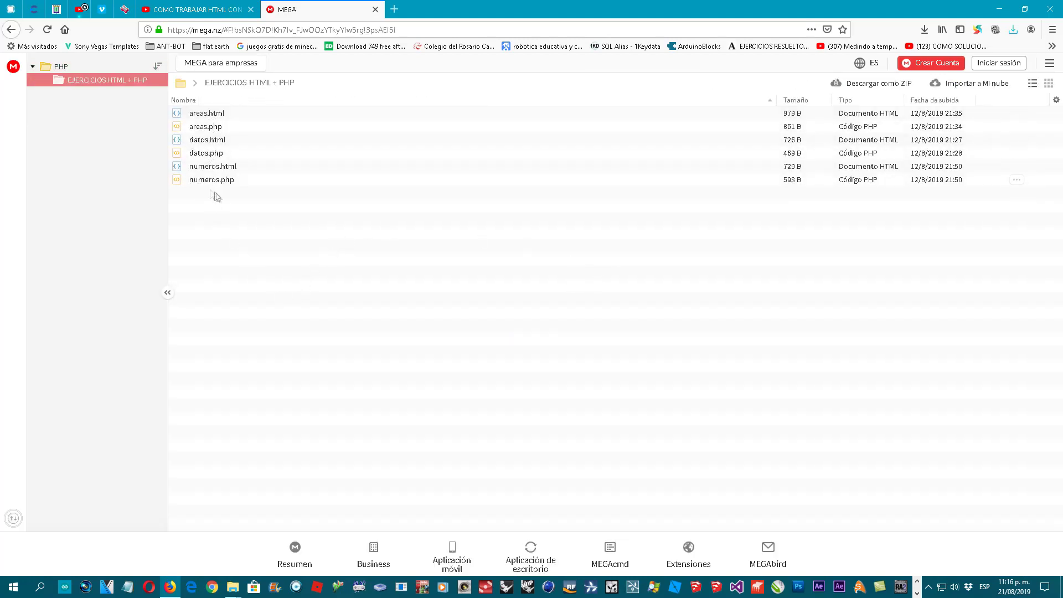
pyautogui.click(62, 69)
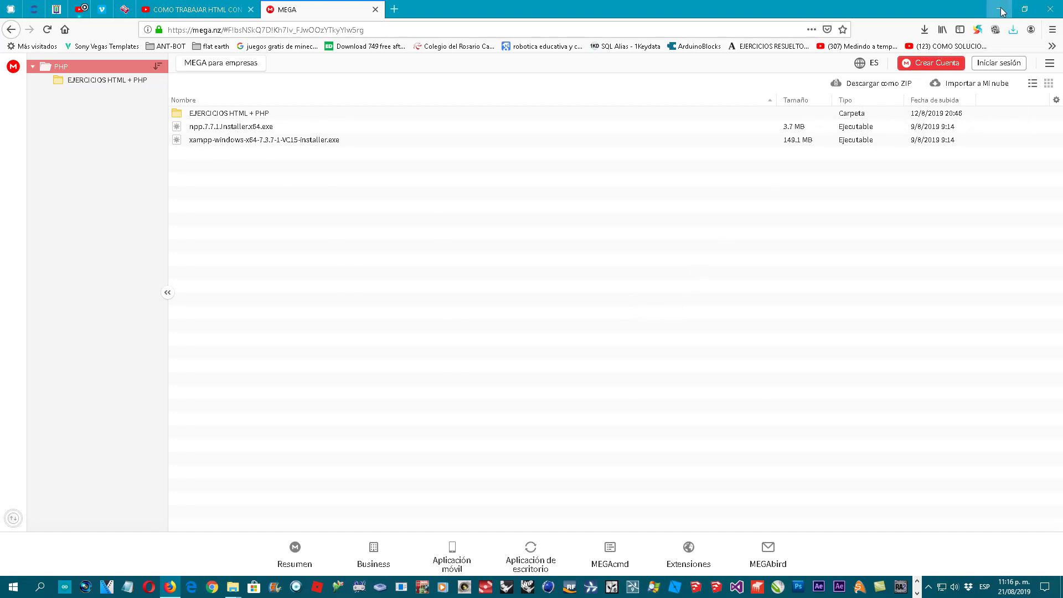
pyautogui.click(376, 9)
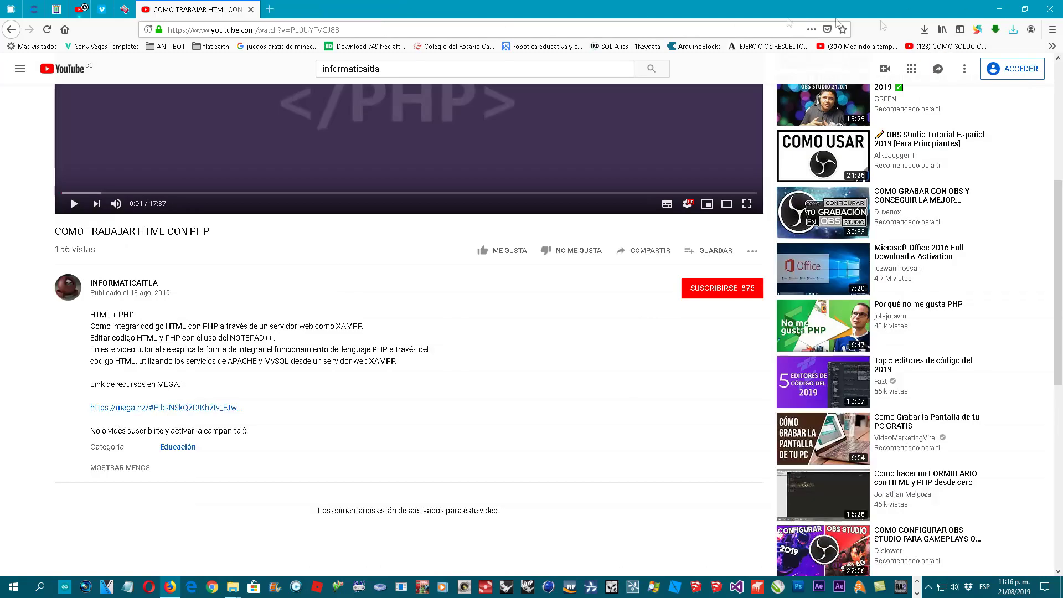
pyautogui.click(999, 9)
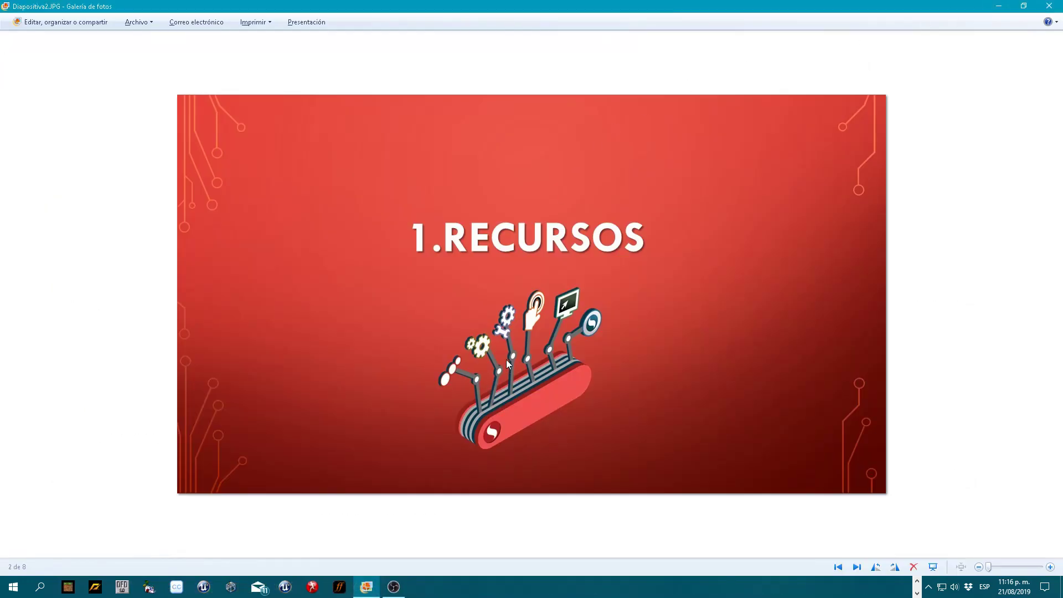
# Switch to File Explorer to examine the downloaded files in the PHP folder and return to the Recursos slide
pyautogui.hotkey('alt', 'Tab')
pyautogui.hotkey('alt', 'Tab')
pyautogui.hotkey('alt', 'Tab')
pyautogui.hotkey('alt', 'Tab')
pyautogui.hotkey('alt', 'Tab')
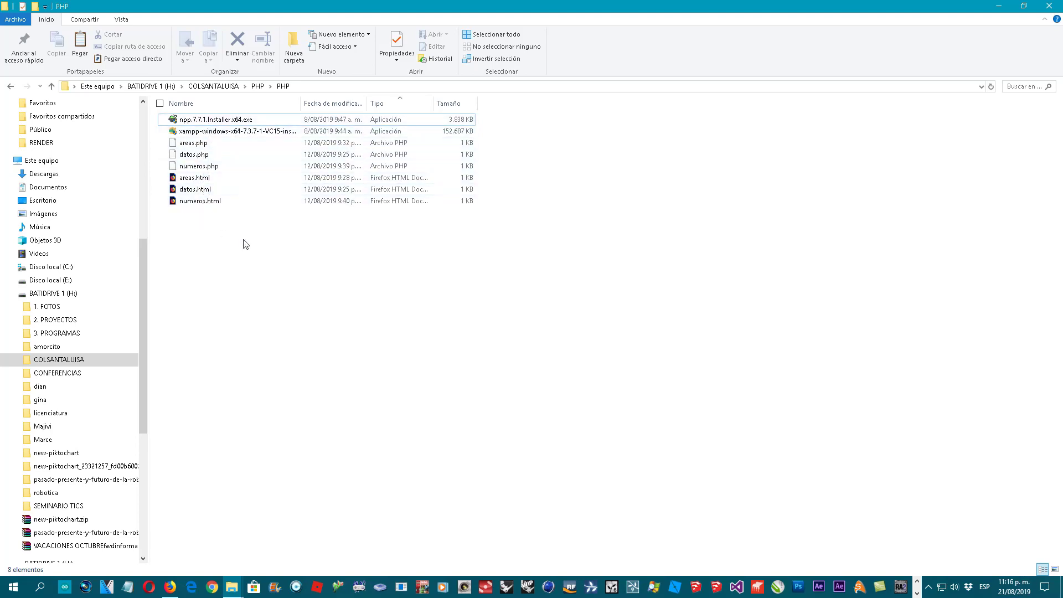
pyautogui.hotkey('alt', 'Tab')
pyautogui.hotkey('alt', 'Tab')
pyautogui.hotkey('alt', 'Tab')
pyautogui.hotkey('alt', 'Tab')
pyautogui.hotkey('alt', 'Tab')
pyautogui.hotkey('alt', 'Tab')
pyautogui.hotkey('alt', 'Tab')
pyautogui.hotkey('alt', 'Tab')
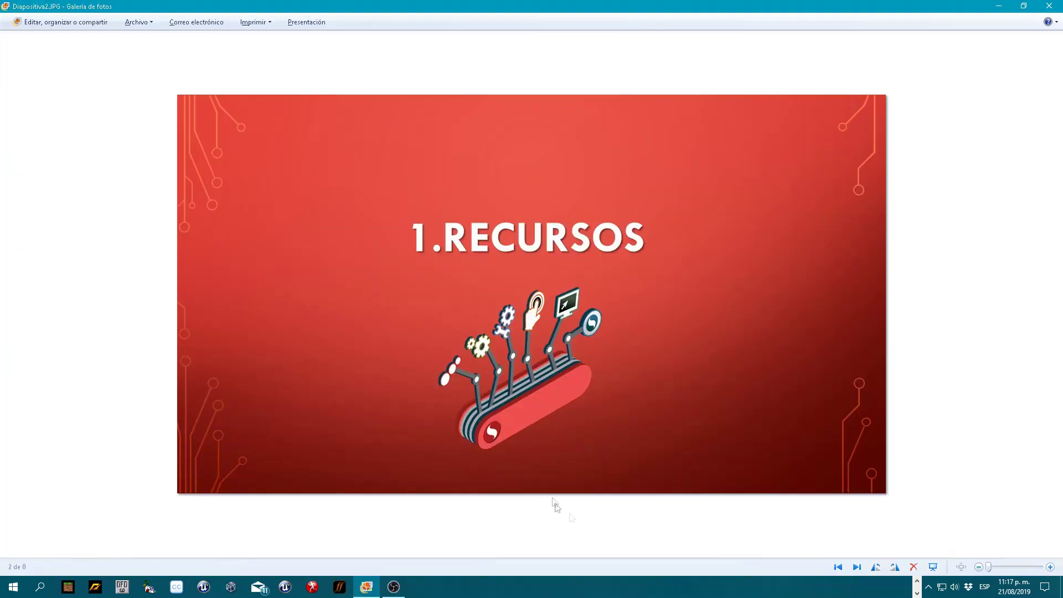
# Show the Descargas slide, check the PHP folder in File Explorer, and advance to the Instalación slide
pyautogui.click(857, 567)
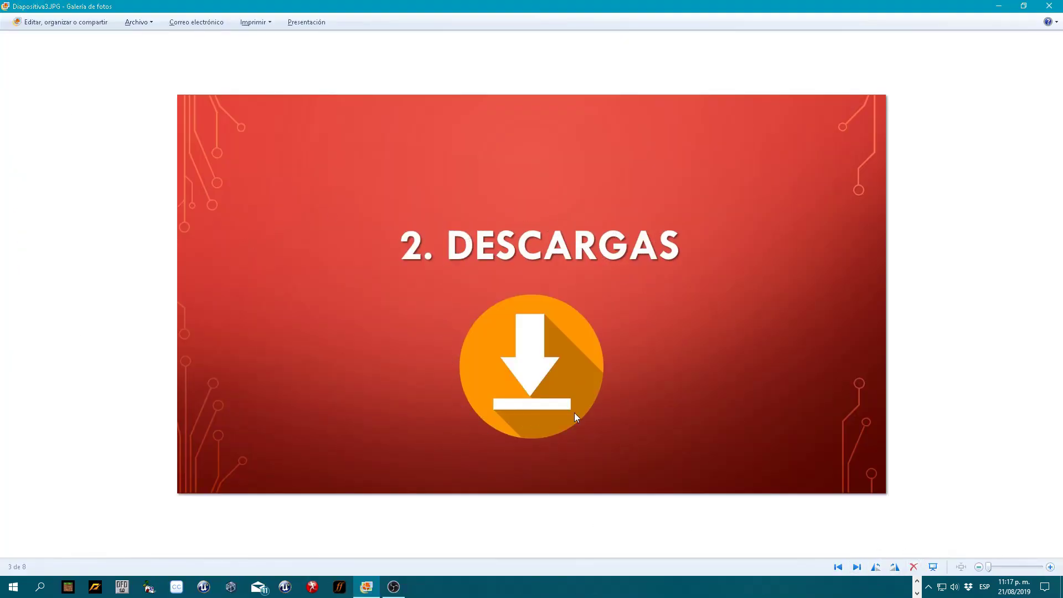
pyautogui.hotkey('alt', 'Tab')
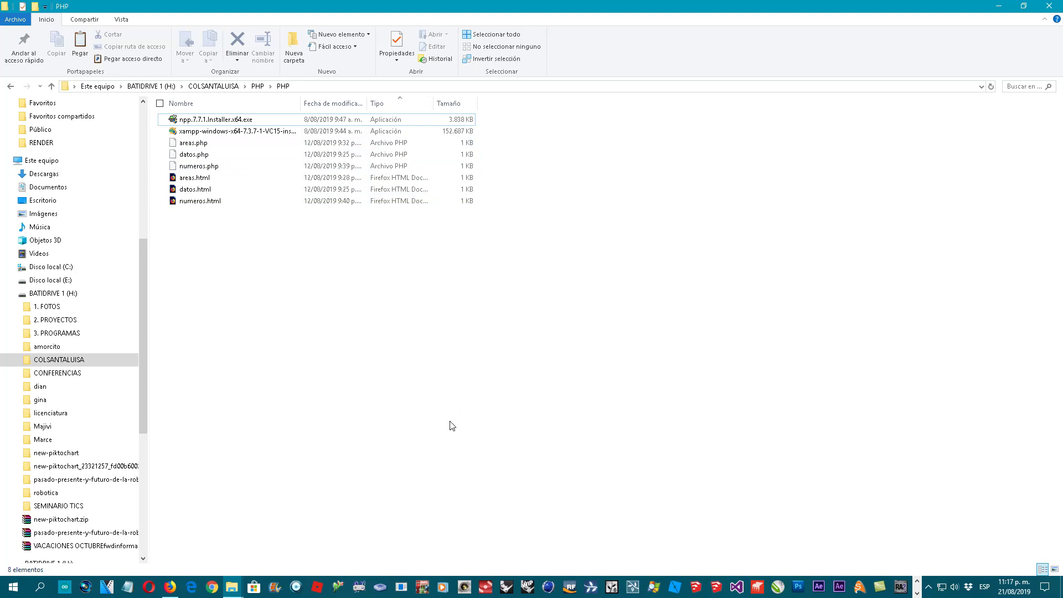
pyautogui.hotkey('alt', 'Tab')
pyautogui.click(857, 567)
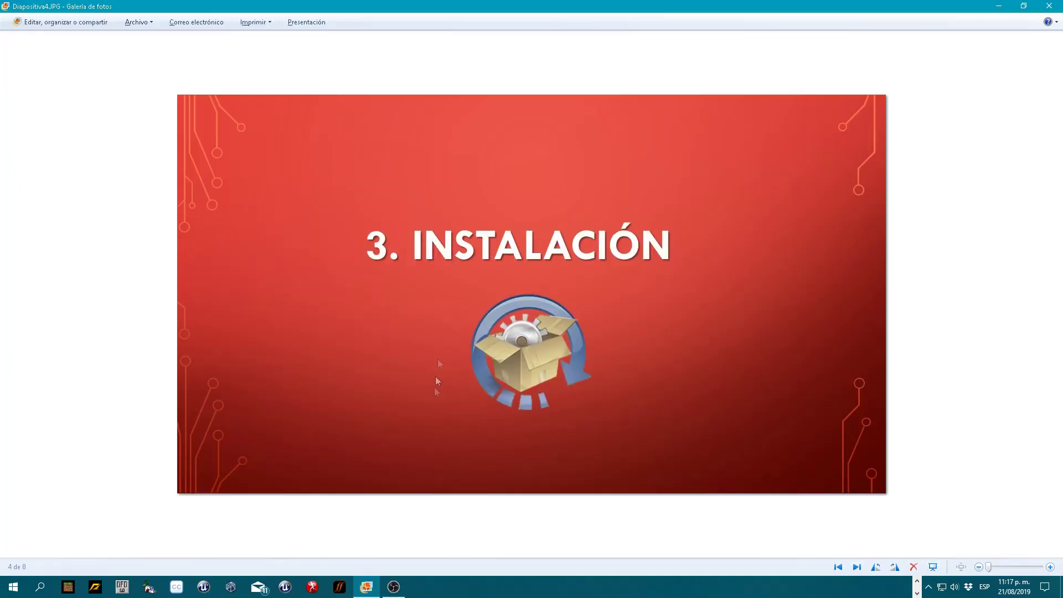
# Run the XAMPP installer from the PHP folder in File Explorer as administrator and acknowledge the User Account Control warning
pyautogui.hotkey('alt', 'Tab')
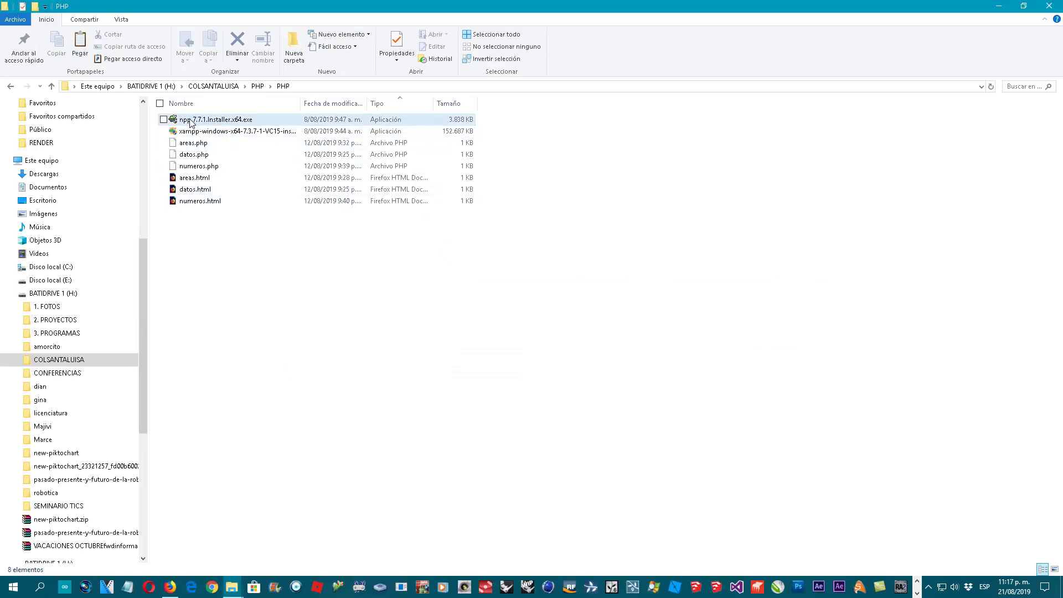
pyautogui.click(207, 134)
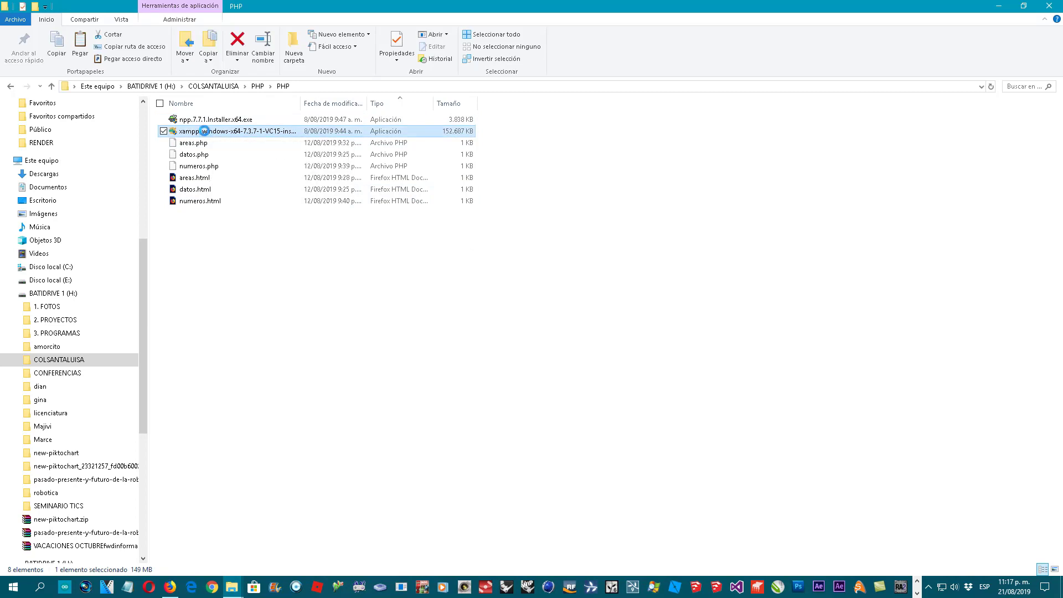
pyautogui.rightClick(206, 133)
pyautogui.click(246, 163)
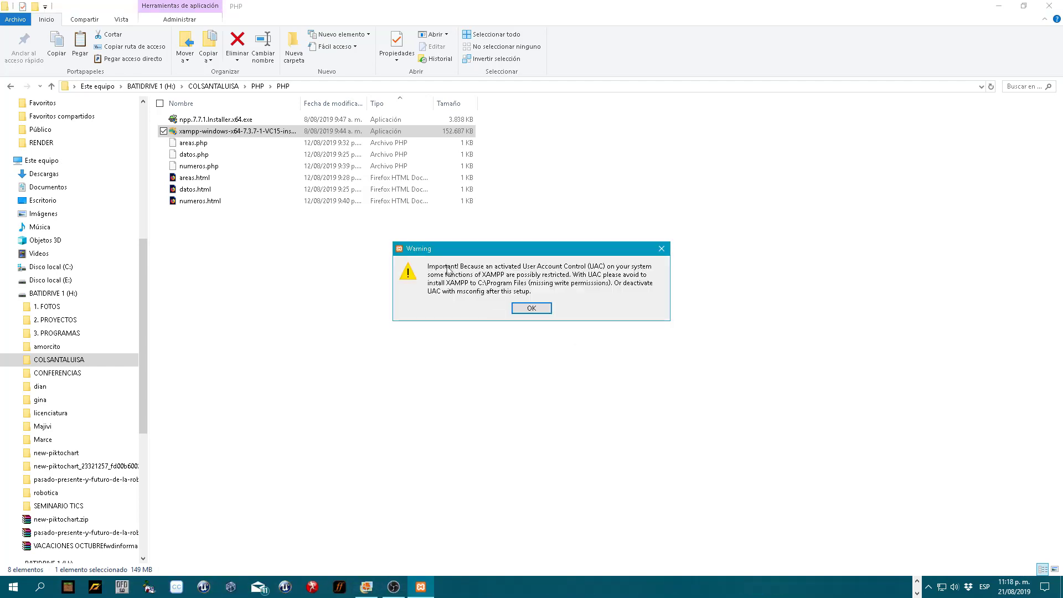
pyautogui.moveTo(459, 252); pyautogui.dragTo(464, 249)
pyautogui.click(536, 305)
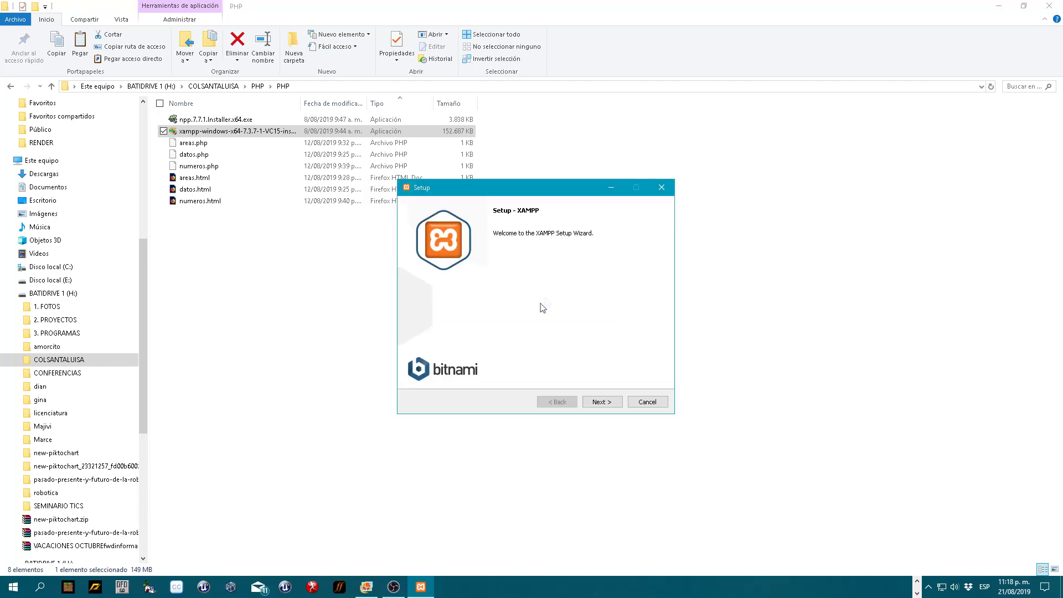
# Exclude Tomcat, Mercury Mail Server, FileZilla FTP Server and Perl from the XAMPP components to install
pyautogui.click(607, 405)
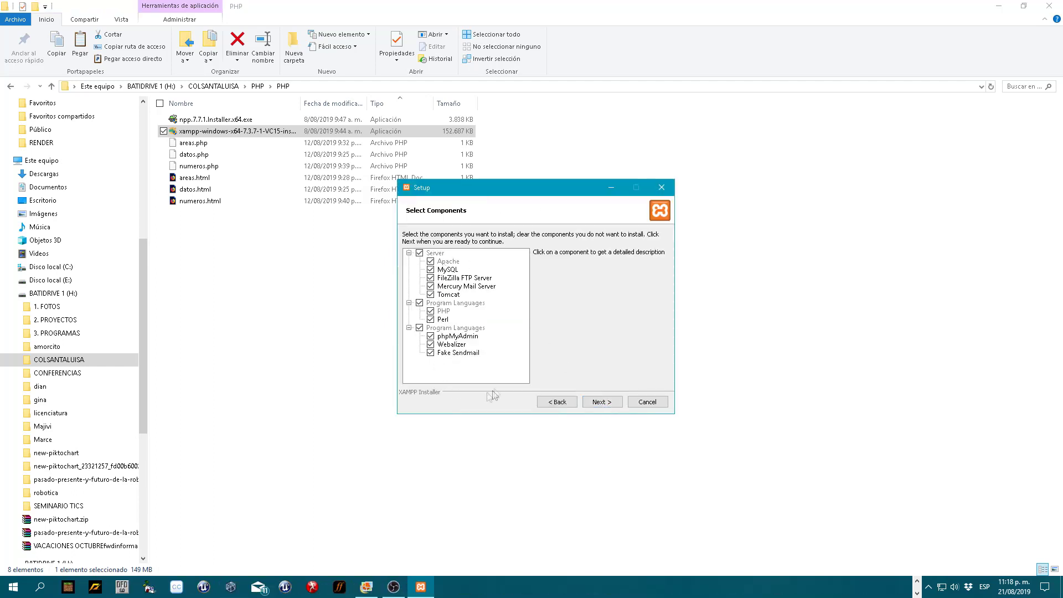
pyautogui.click(431, 294)
pyautogui.click(431, 286)
pyautogui.click(430, 277)
pyautogui.click(431, 320)
pyautogui.click(602, 404)
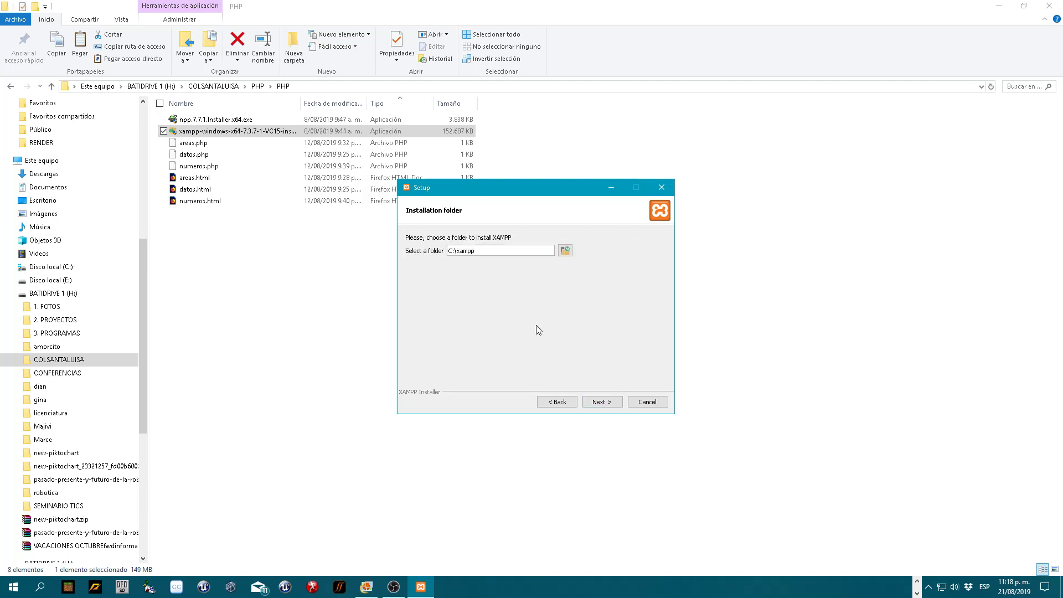
# Accept C:\xampp as the installation folder, decline learning more about Bitnami, and start the XAMPP installation
pyautogui.click(601, 404)
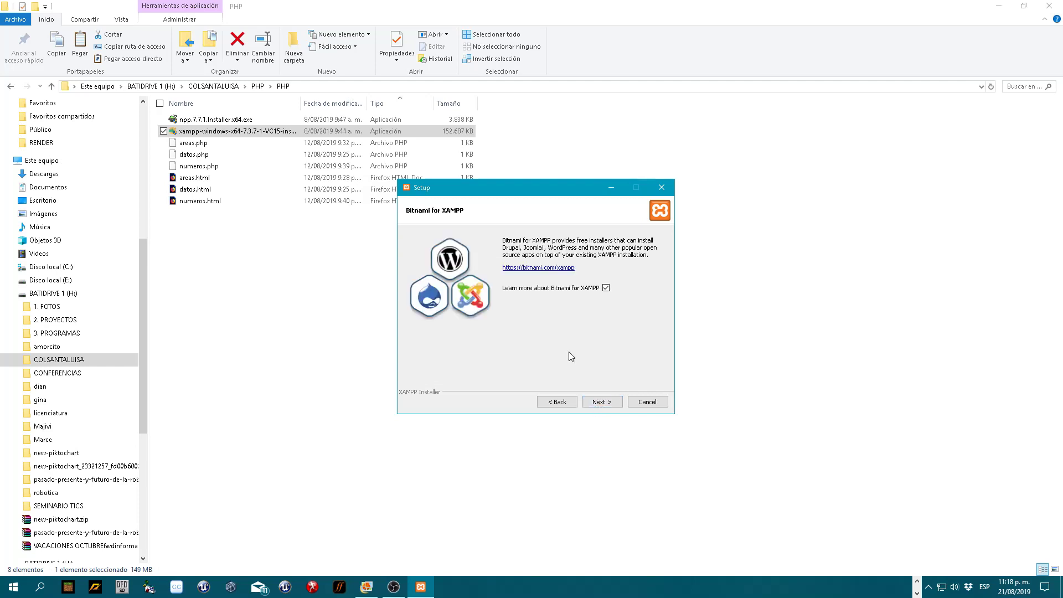
pyautogui.click(606, 288)
pyautogui.click(603, 404)
pyautogui.click(602, 403)
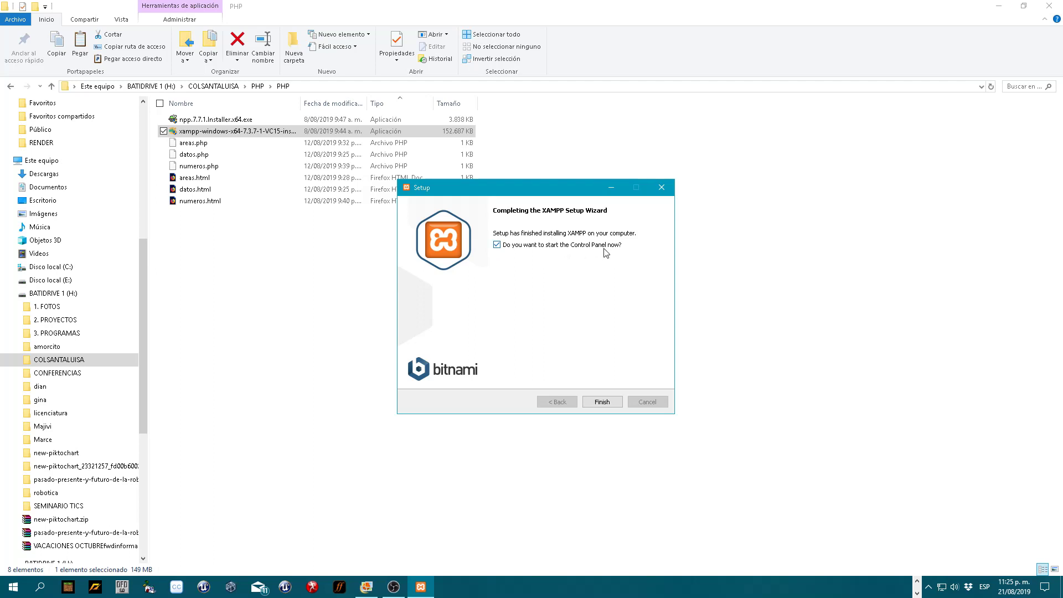
# Finish the XAMPP setup with the Control Panel launching, save English as its language, and move its window to the screen's centre
pyautogui.click(612, 404)
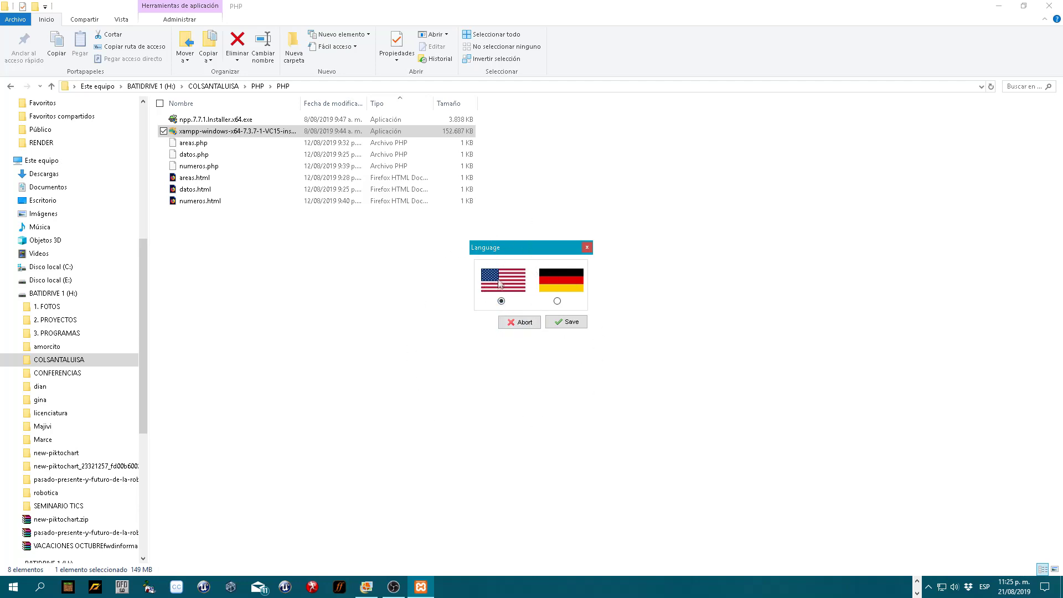
pyautogui.click(567, 323)
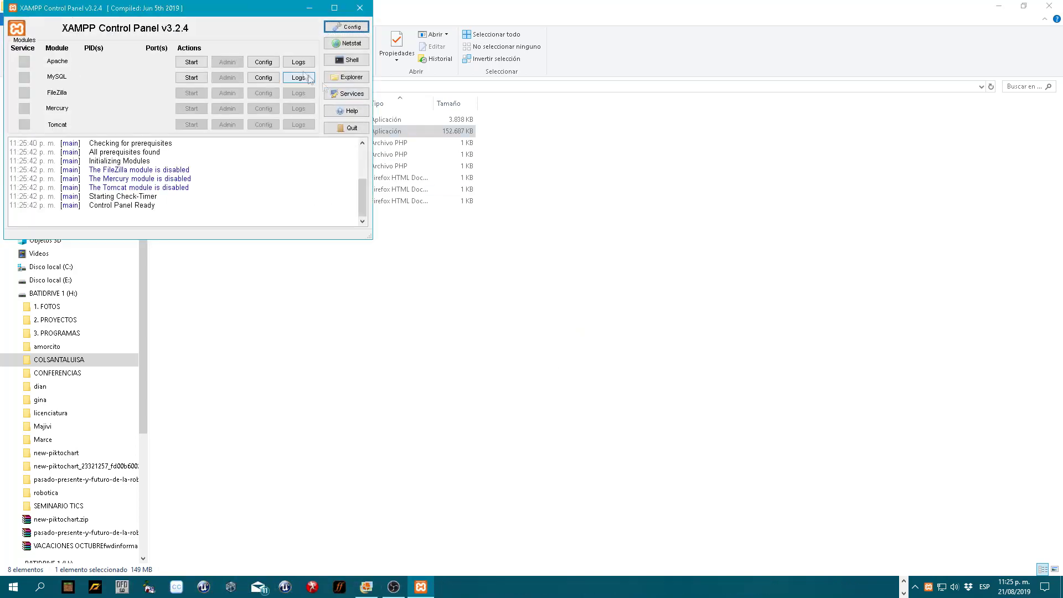
pyautogui.moveTo(535, 194); pyautogui.dragTo(572, 244)
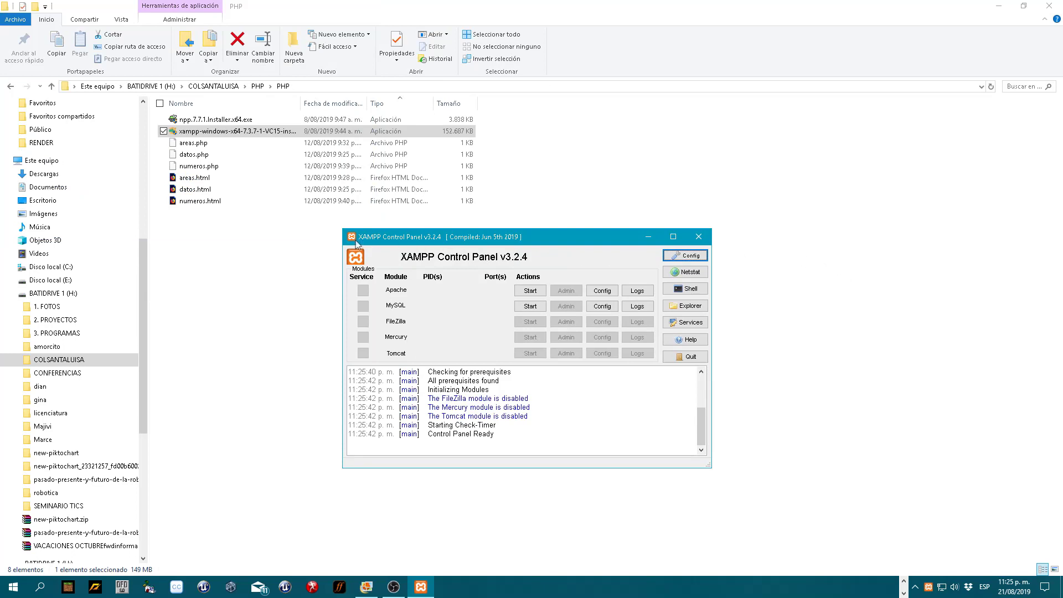
# Start the Apache and MySQL modules and close the XAMPP Control Panel window
pyautogui.click(530, 291)
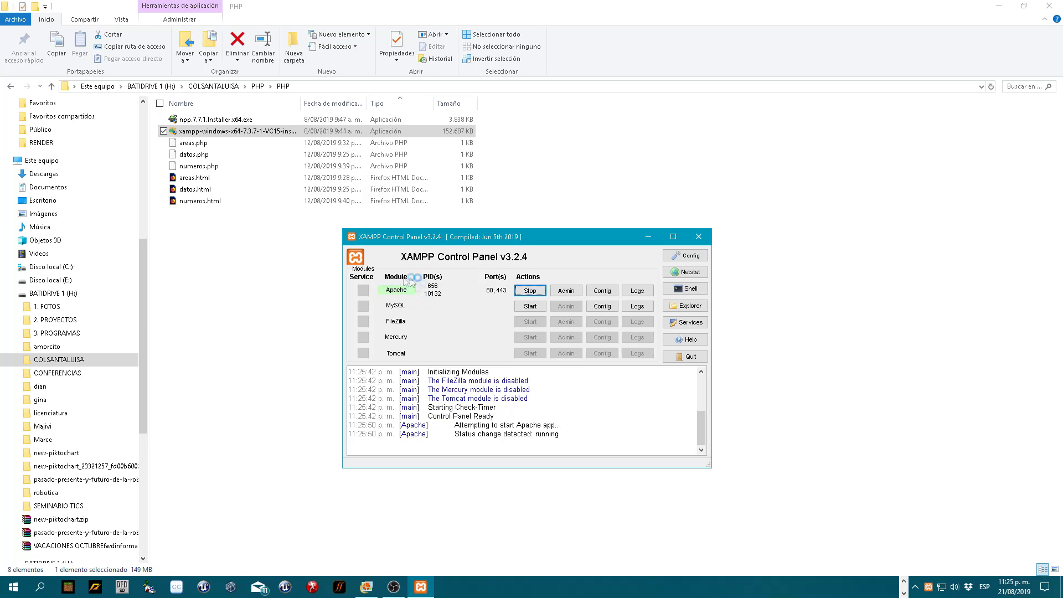
pyautogui.click(530, 306)
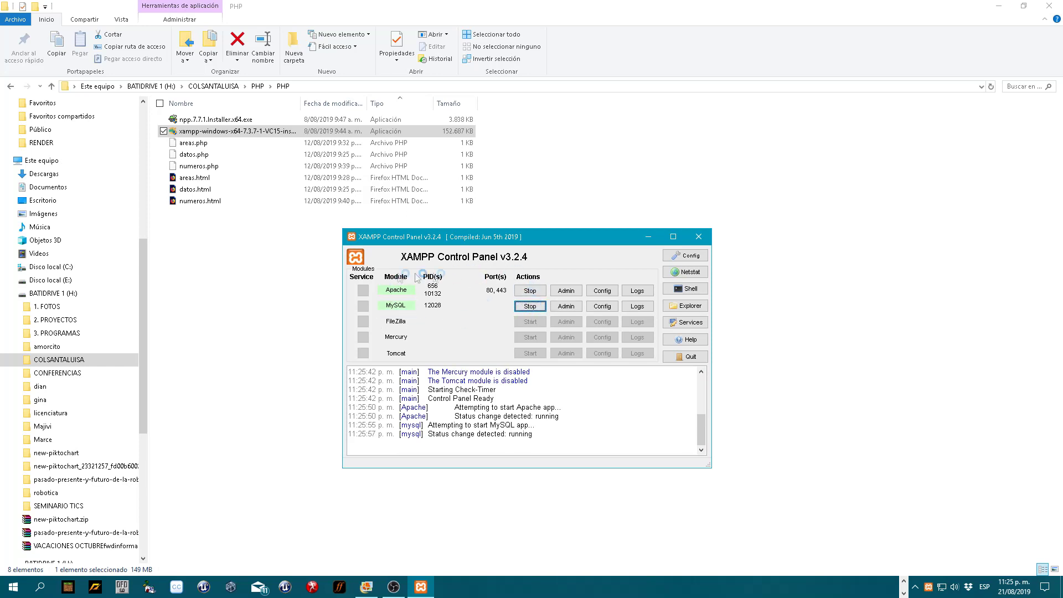
pyautogui.click(697, 242)
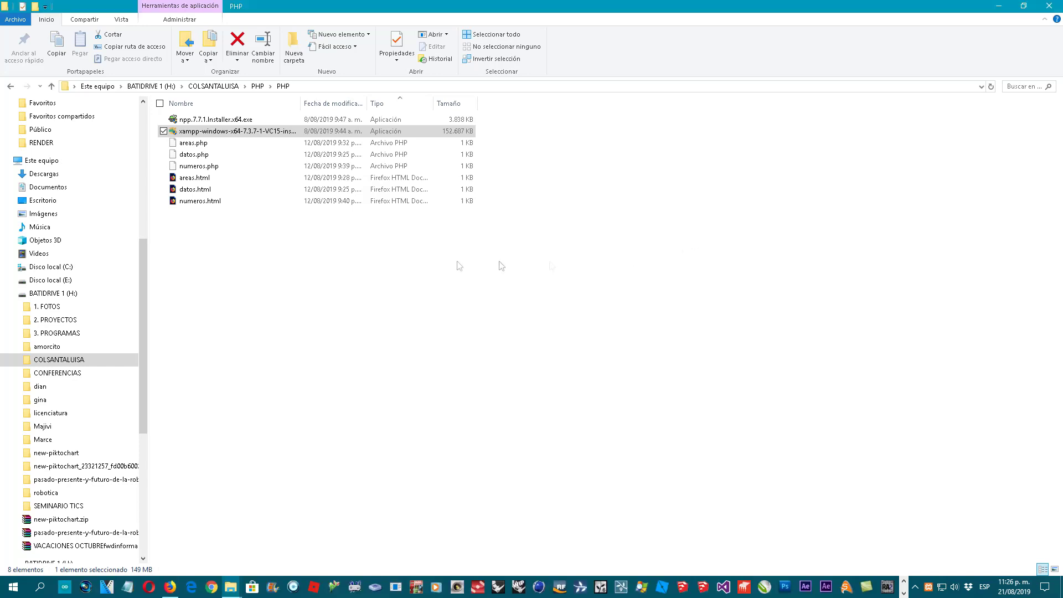
# Run npp.7.7.1.Installer.x64.exe as administrator with Español as the installer language
pyautogui.click(203, 123)
pyautogui.rightClick(203, 123)
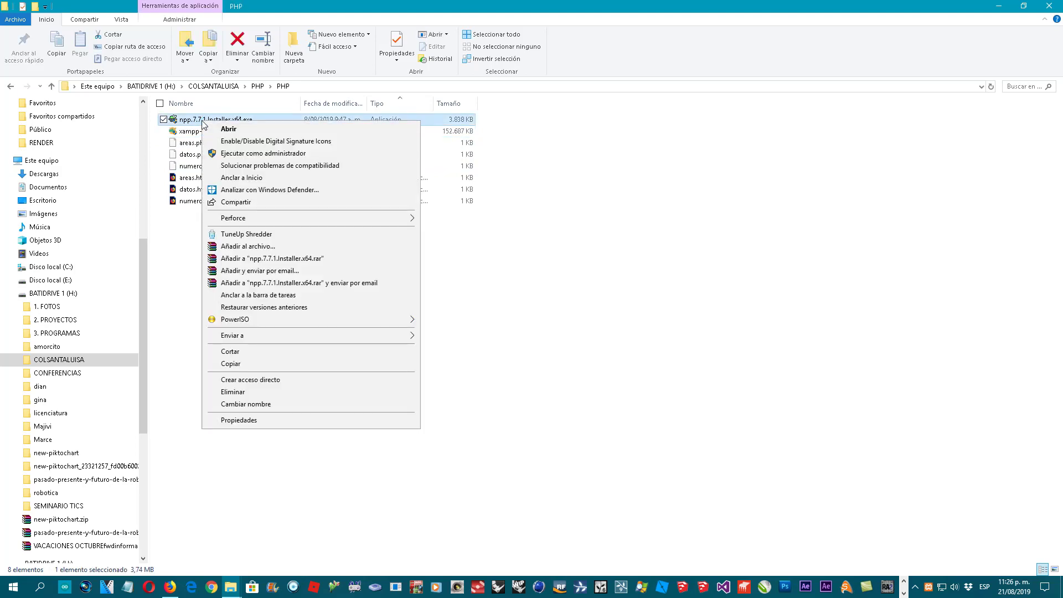
pyautogui.click(238, 152)
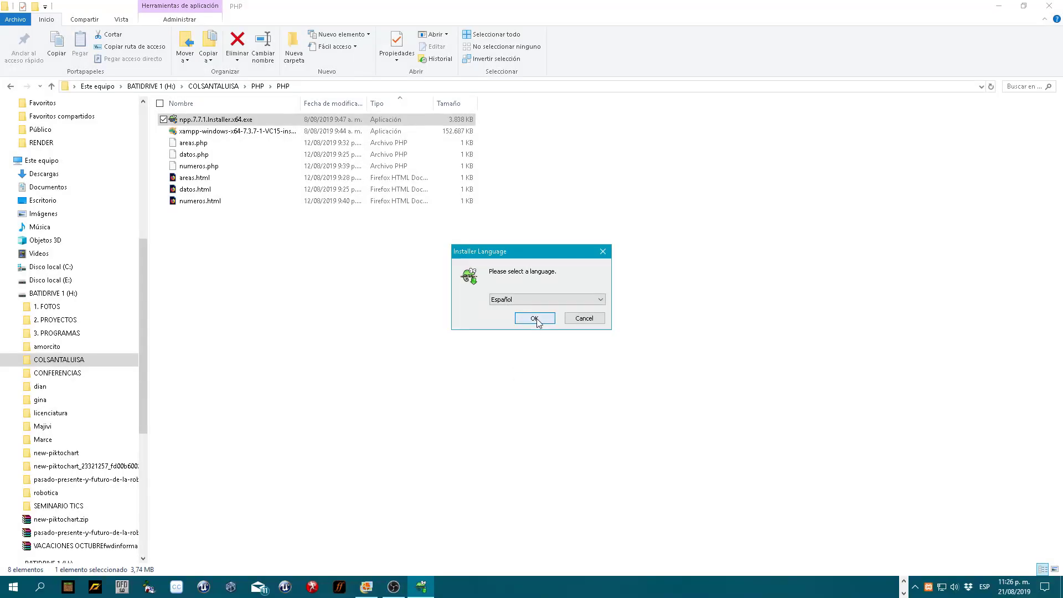
pyautogui.click(542, 317)
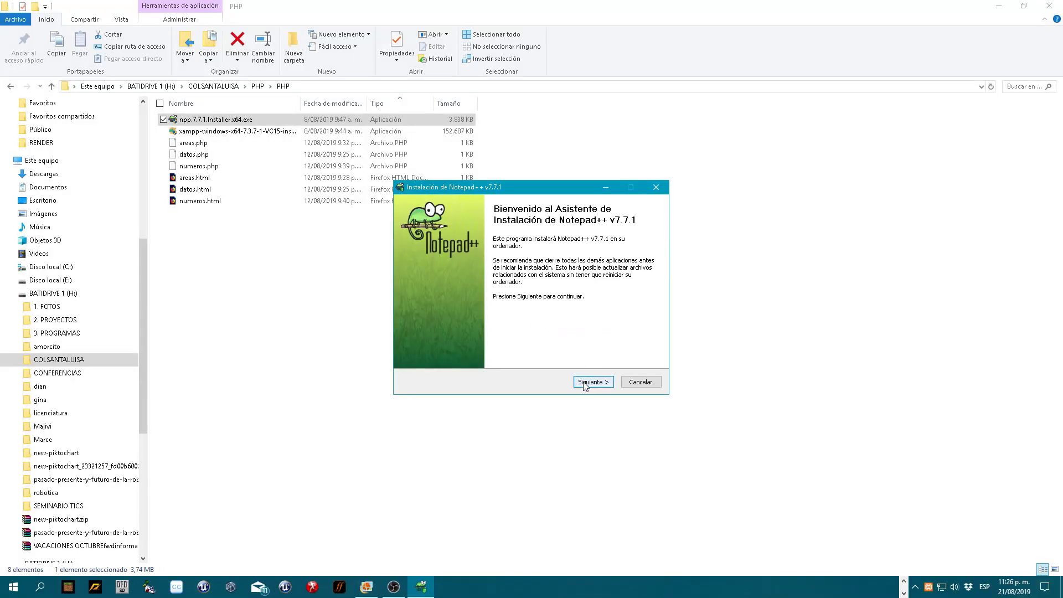
# Accept the Notepad++ licence, the destination C:\Program Files\Notepad++ and the default component selection
pyautogui.click(592, 382)
pyautogui.click(594, 383)
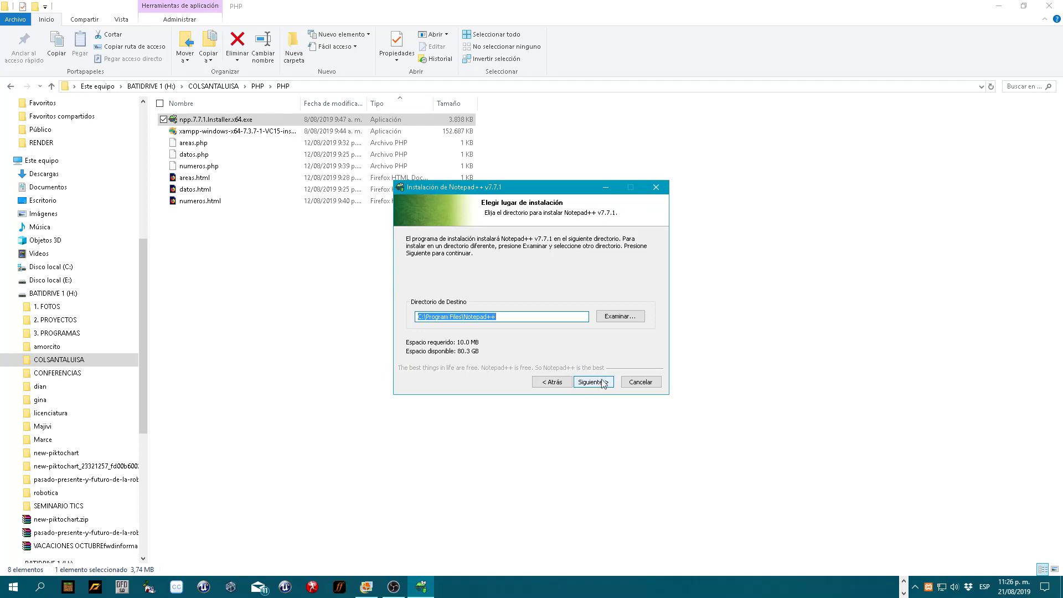
pyautogui.click(603, 384)
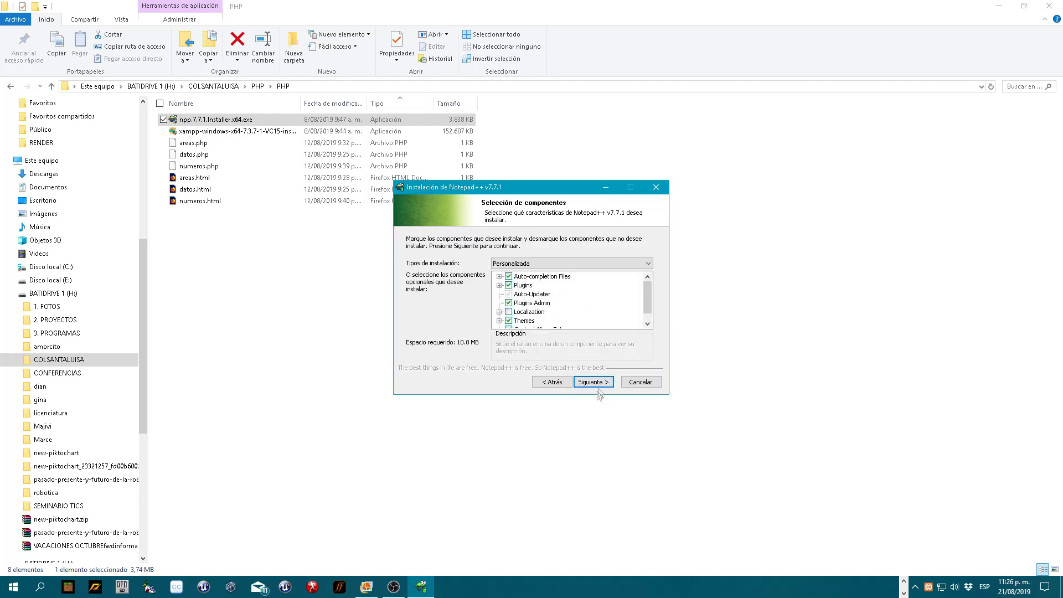
pyautogui.click(602, 383)
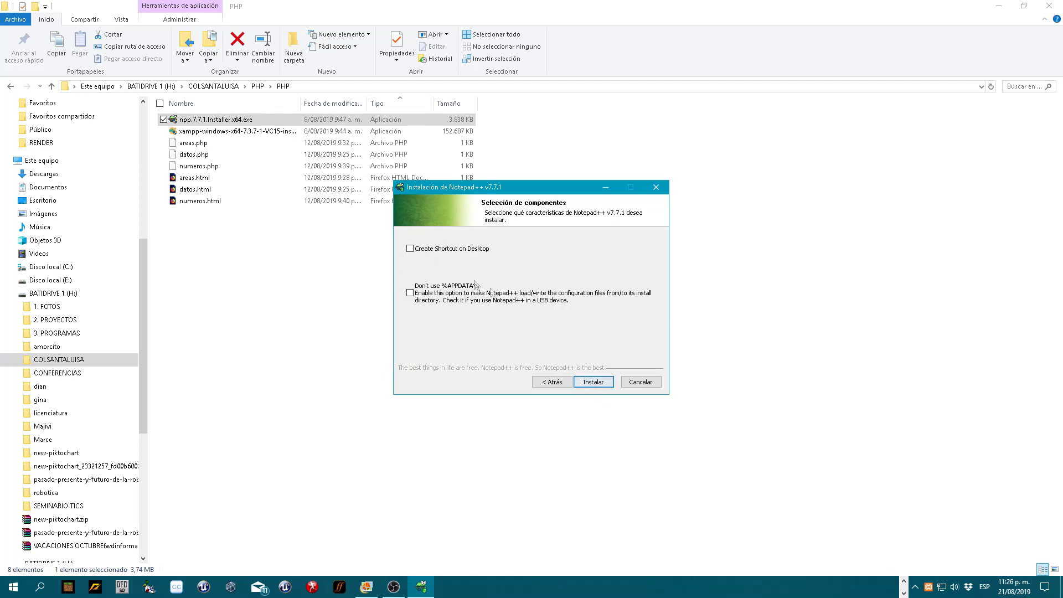
# Install Notepad++ with a desktop shortcut and finish the wizard without launching the program
pyautogui.click(411, 249)
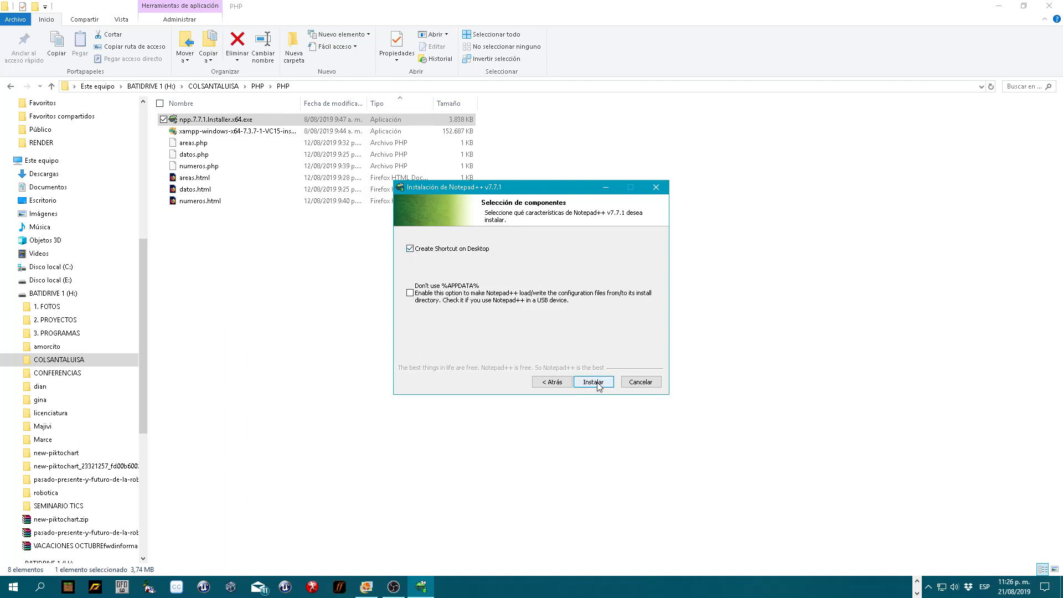
pyautogui.click(597, 382)
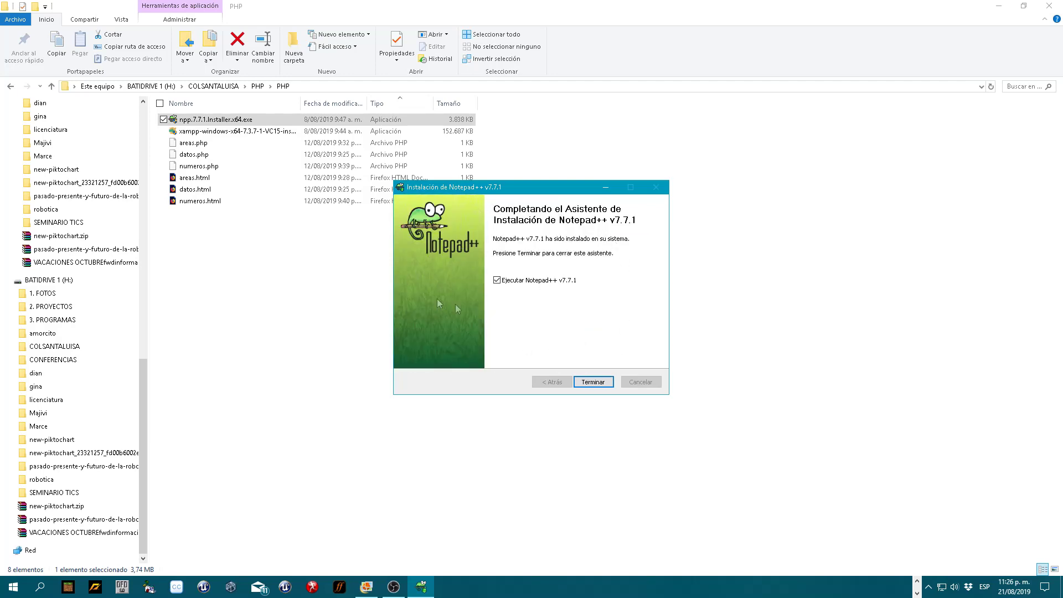
pyautogui.click(568, 280)
pyautogui.click(601, 382)
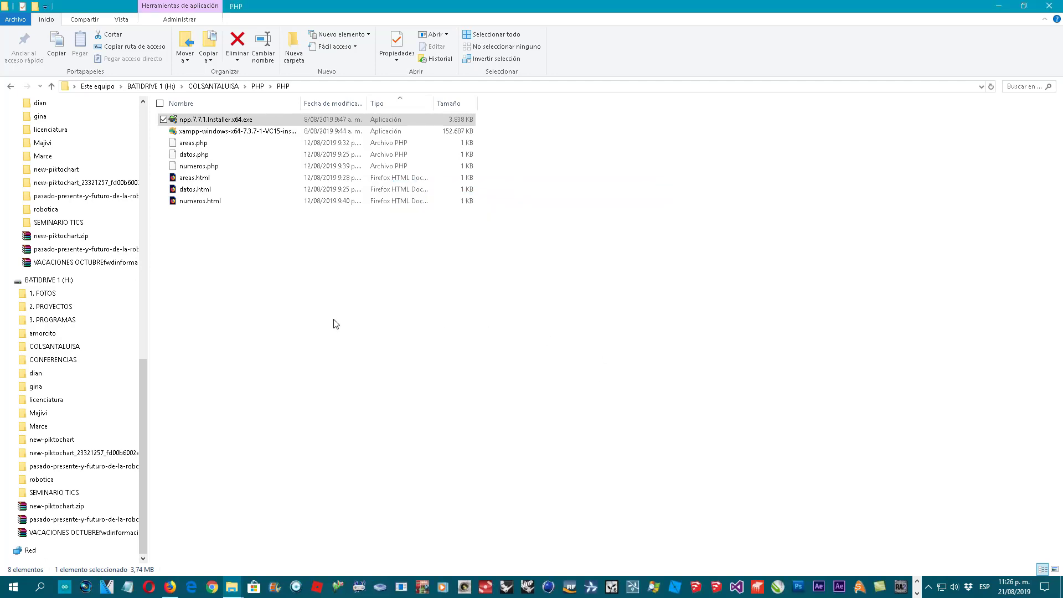
# Deselect the installer file, return to the slide viewer and advance to the Organización slide
pyautogui.click(370, 348)
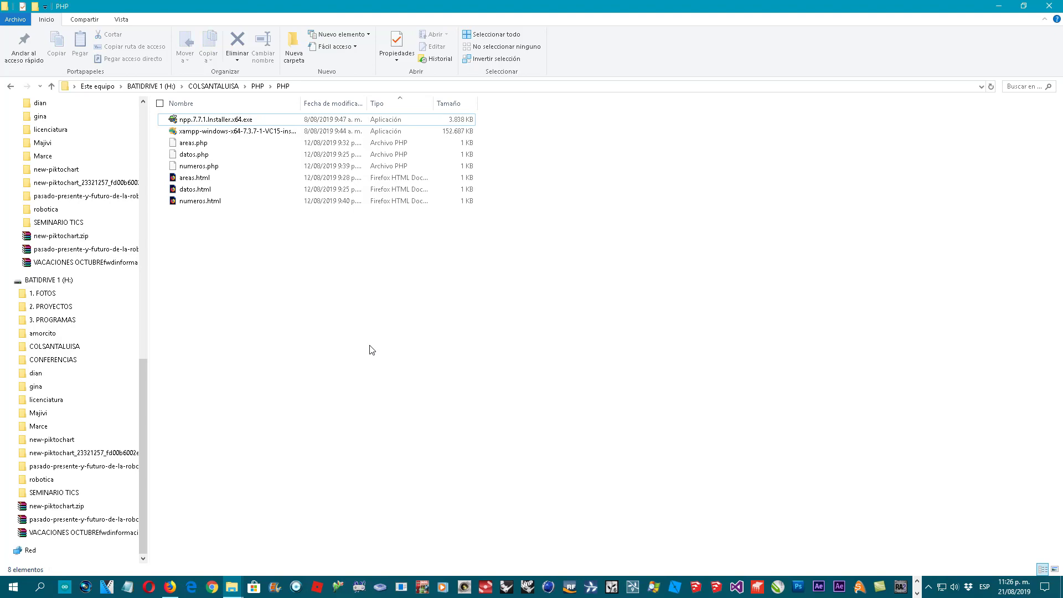
pyautogui.hotkey('alt', 'Tab')
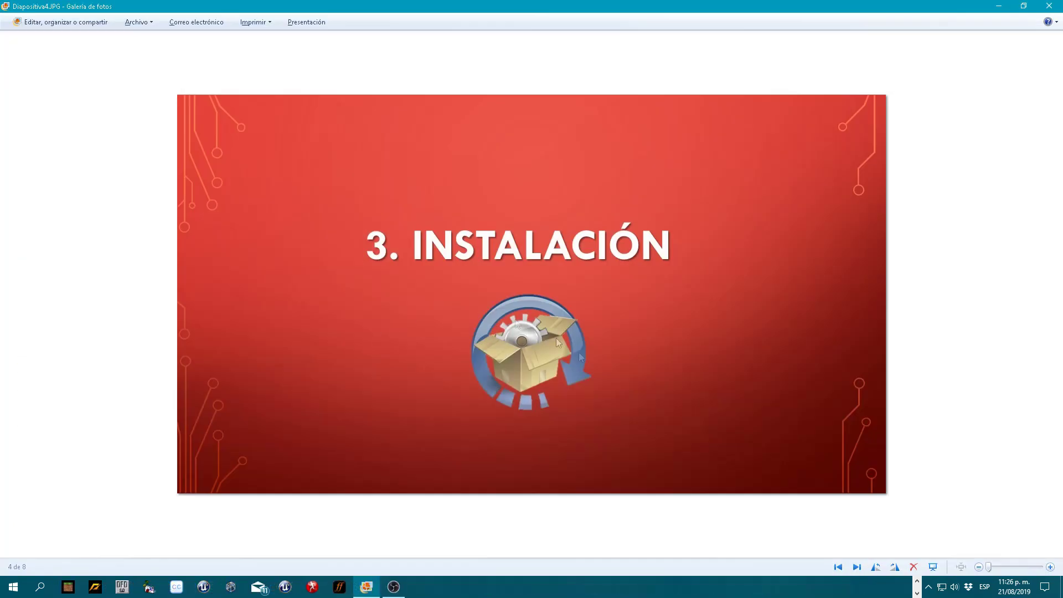
pyautogui.click(857, 567)
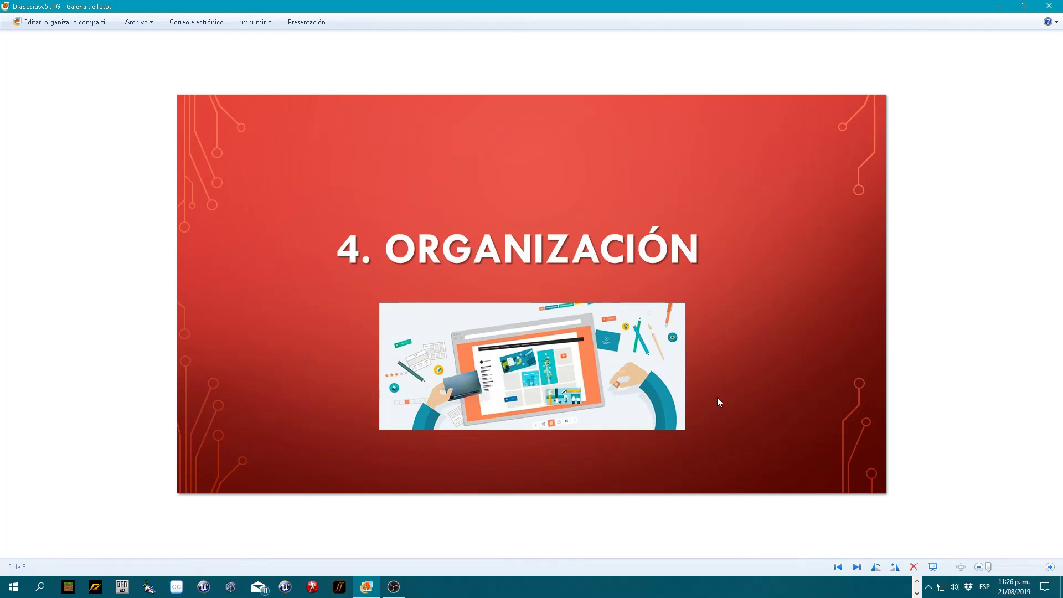
# Switch to File Explorer and copy the areas, datos and numeros files, both PHP and HTML versions, from the PHP folder
pyautogui.hotkey('alt', 'Tab')
pyautogui.click(205, 145)
pyautogui.keyDown('shift'); pyautogui.click(219, 201); pyautogui.keyUp('shift')
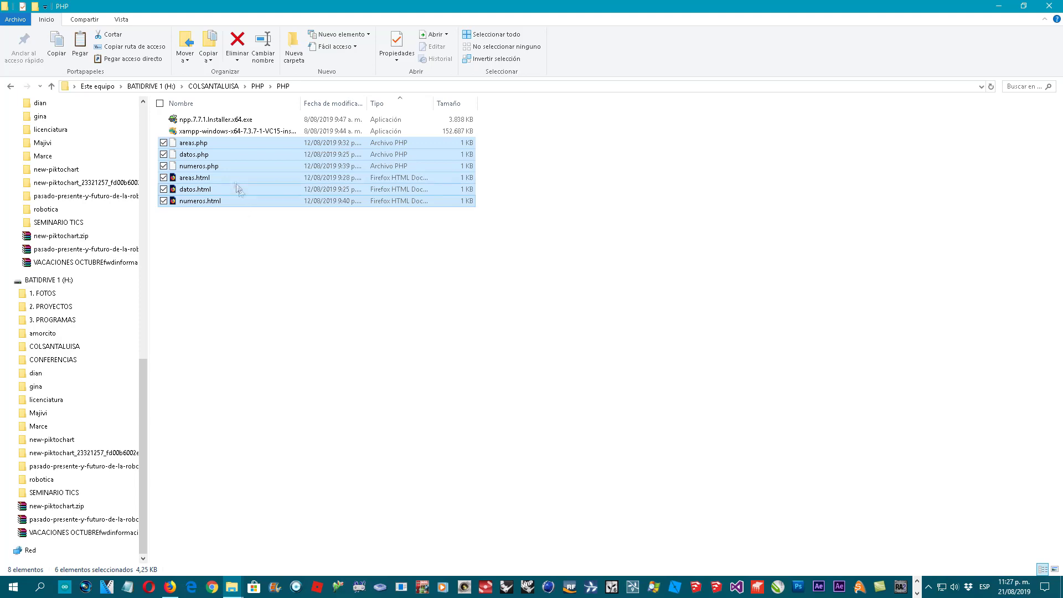
pyautogui.rightClick(232, 178)
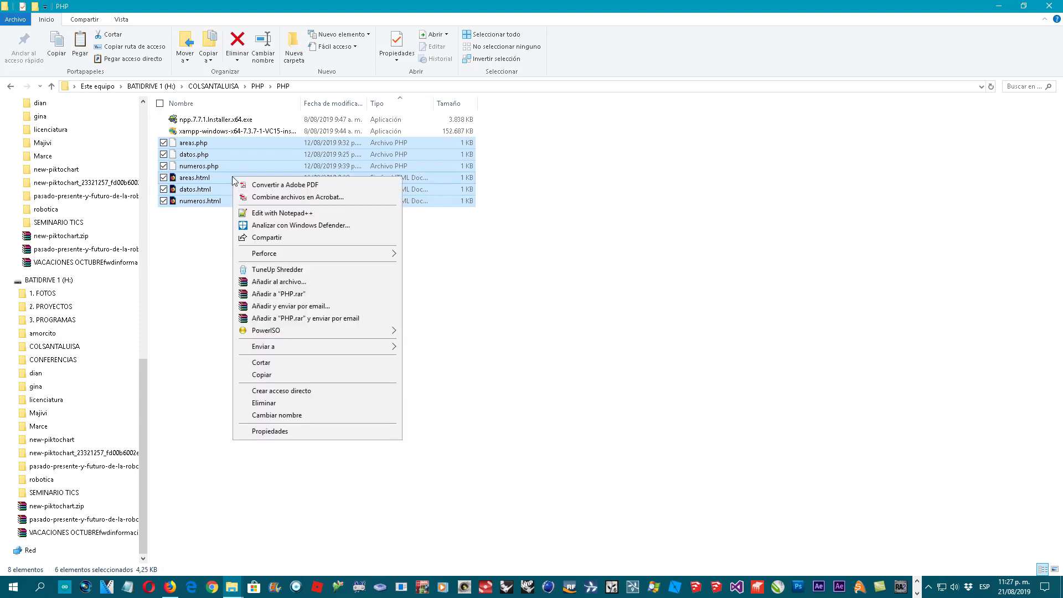
pyautogui.click(288, 374)
# Paste the six copied files into C:\xampp\htdocs and clear the selection
pyautogui.moveTo(143, 385); pyautogui.dragTo(147, 270)
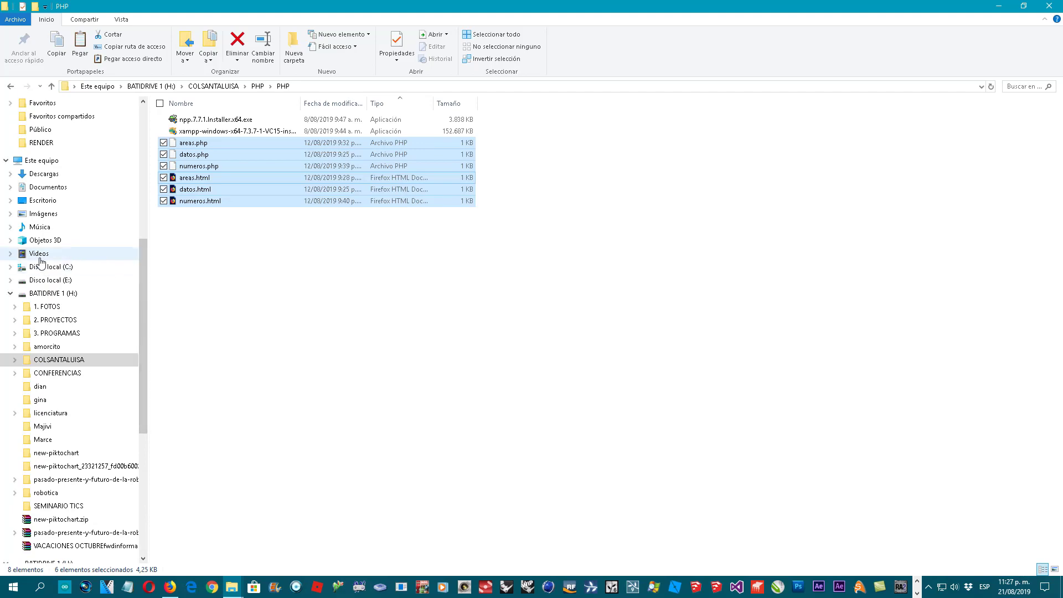
pyautogui.click(37, 160)
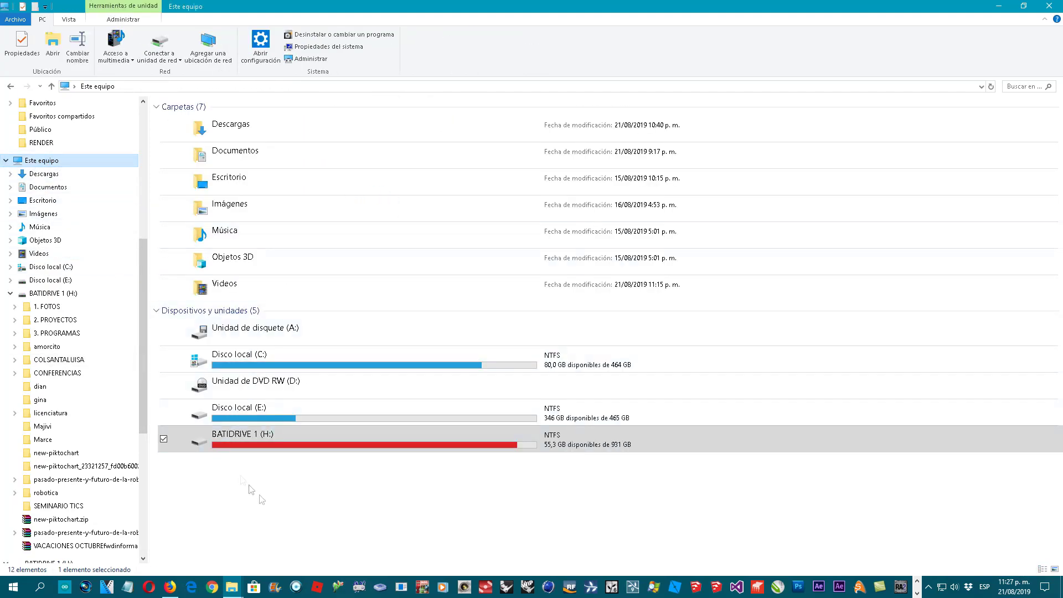
pyautogui.doubleClick(259, 357)
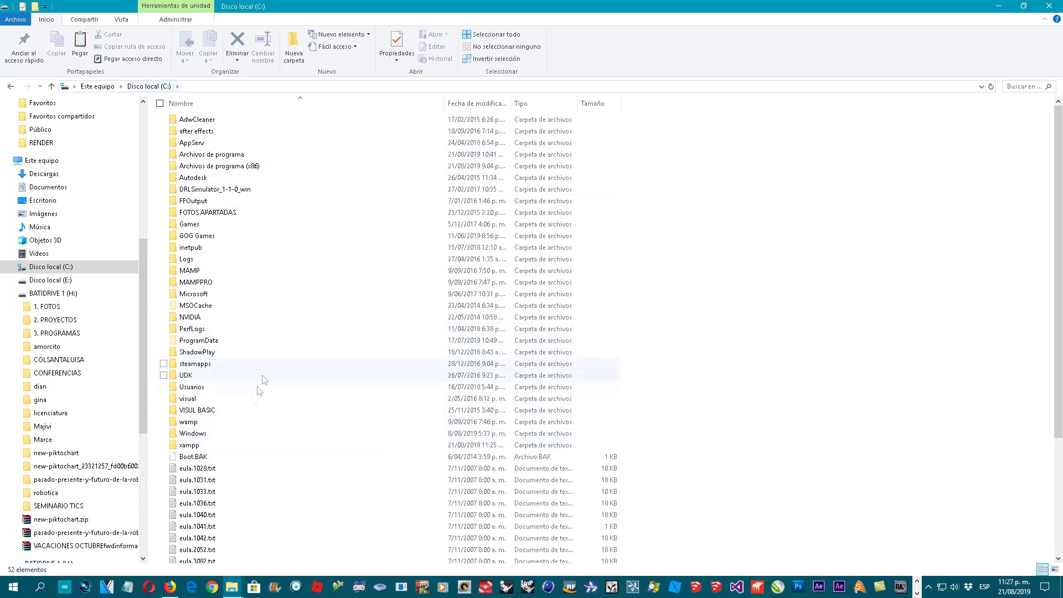
pyautogui.doubleClick(203, 447)
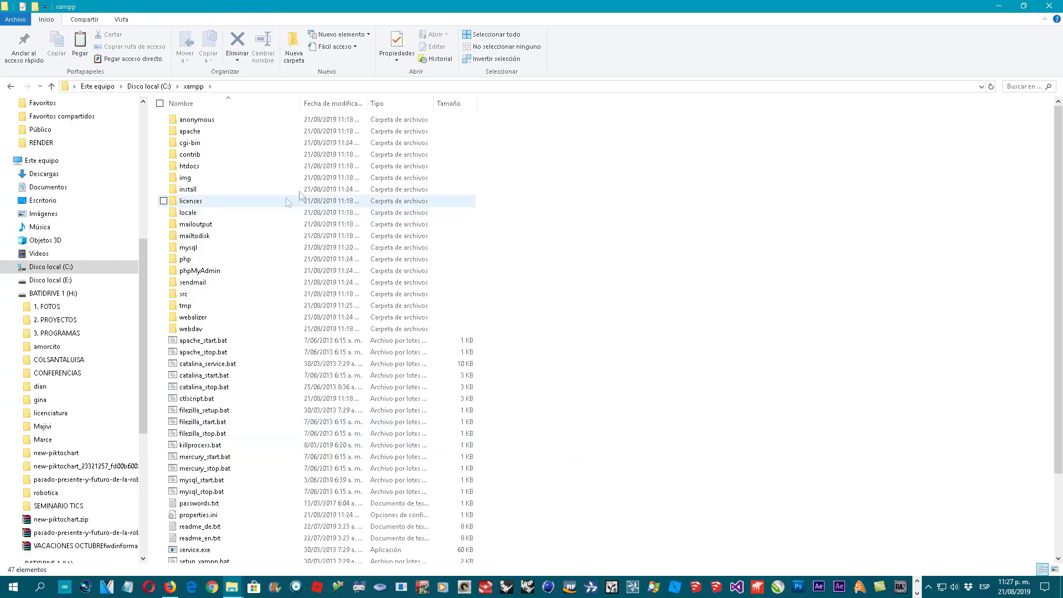
pyautogui.doubleClick(188, 167)
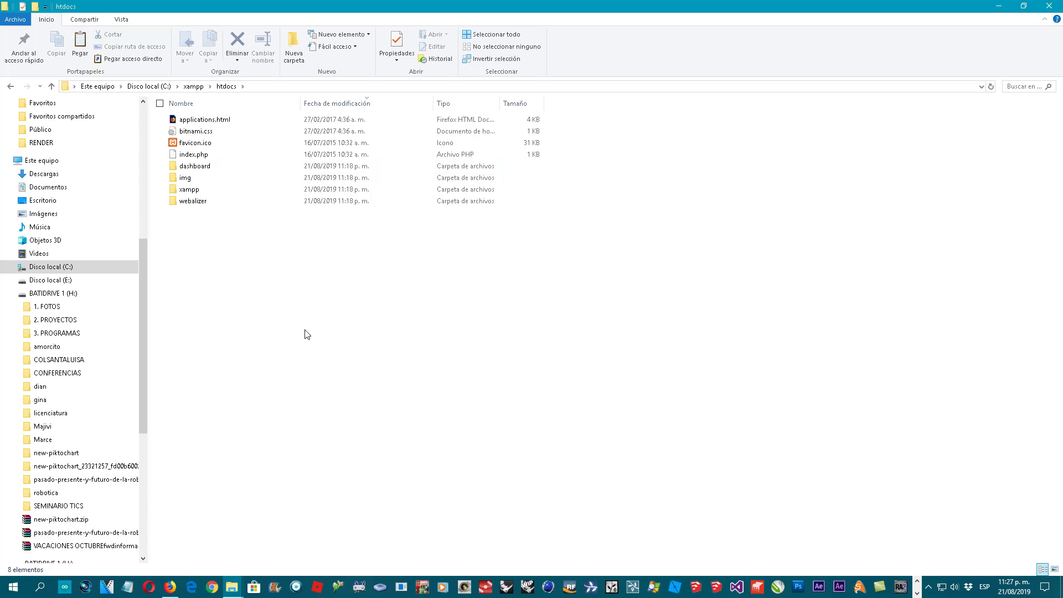
pyautogui.hotkey('ctrl', 'v')
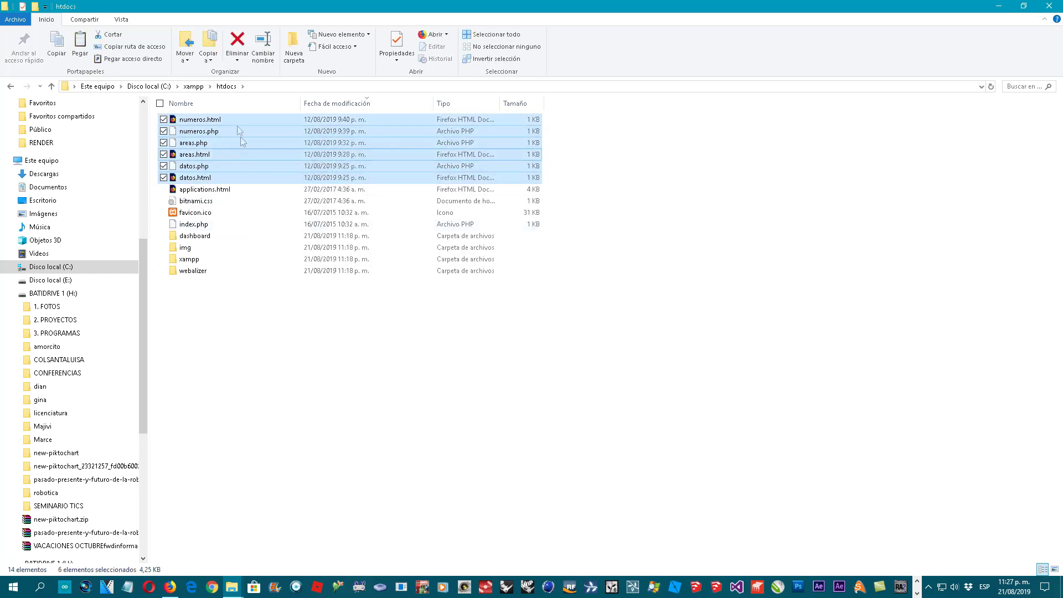
pyautogui.click(235, 363)
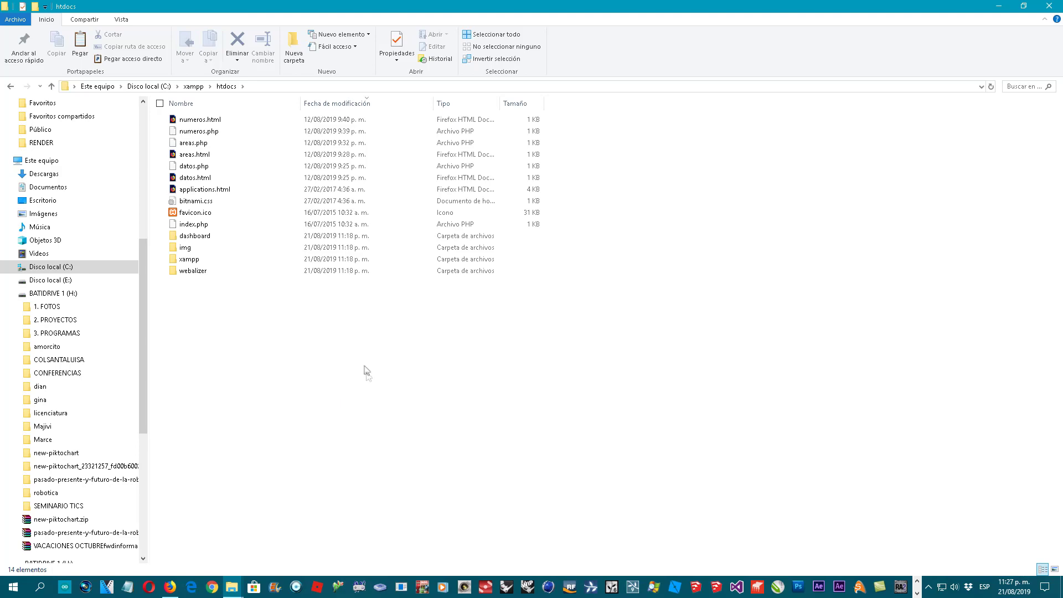
# Advance the slide viewer to the Edición slide and return to the htdocs folder in File Explorer
pyautogui.hotkey('alt', 'Tab')
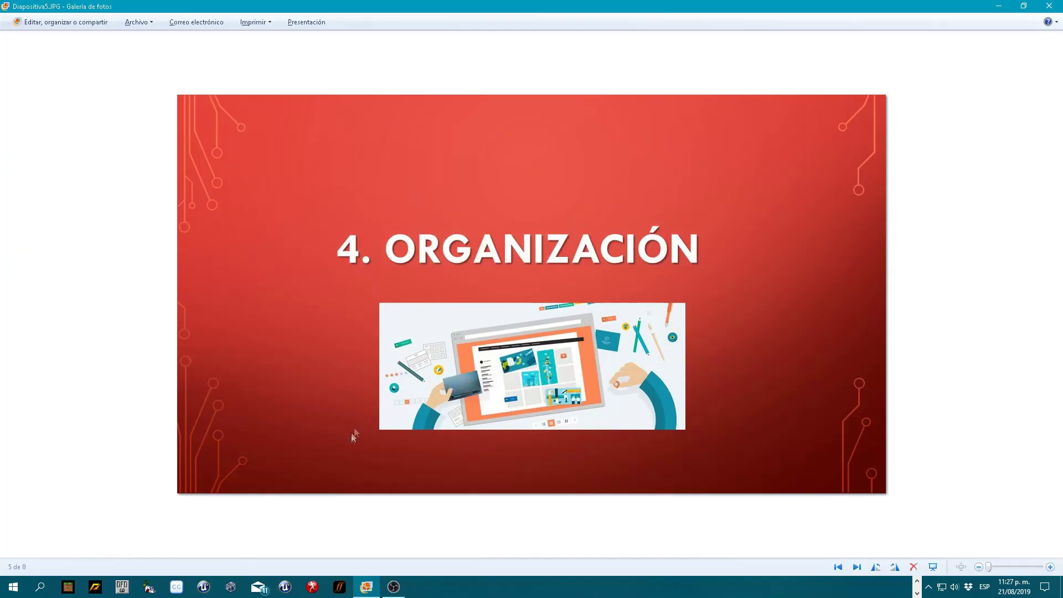
pyautogui.click(858, 567)
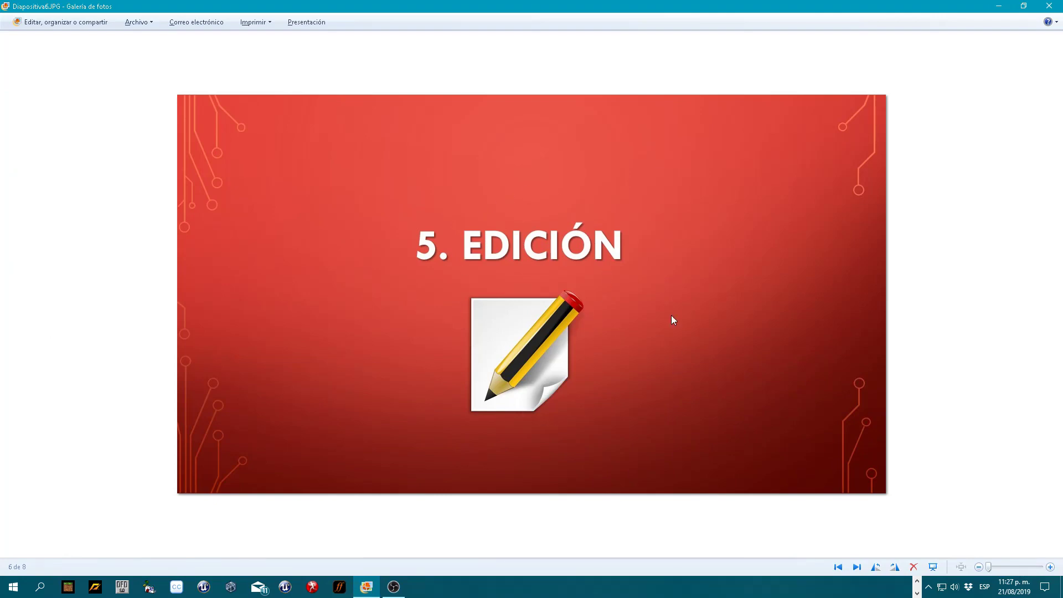
pyautogui.hotkey('alt', 'Tab')
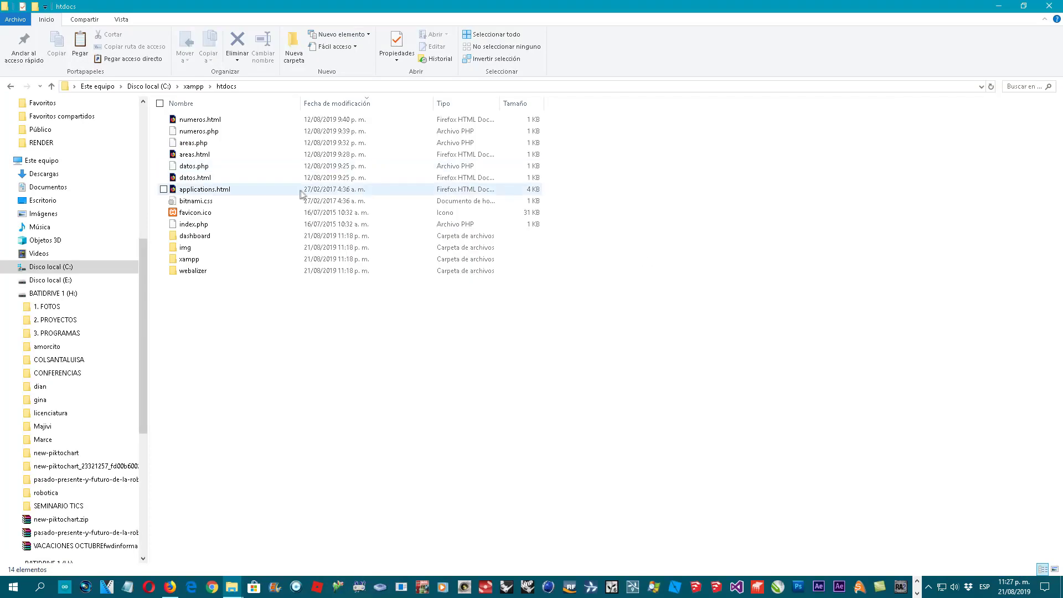
# Open numeros.html and numeros.php from the htdocs folder in Notepad++, with the editor window maximized
pyautogui.rightClick(193, 123)
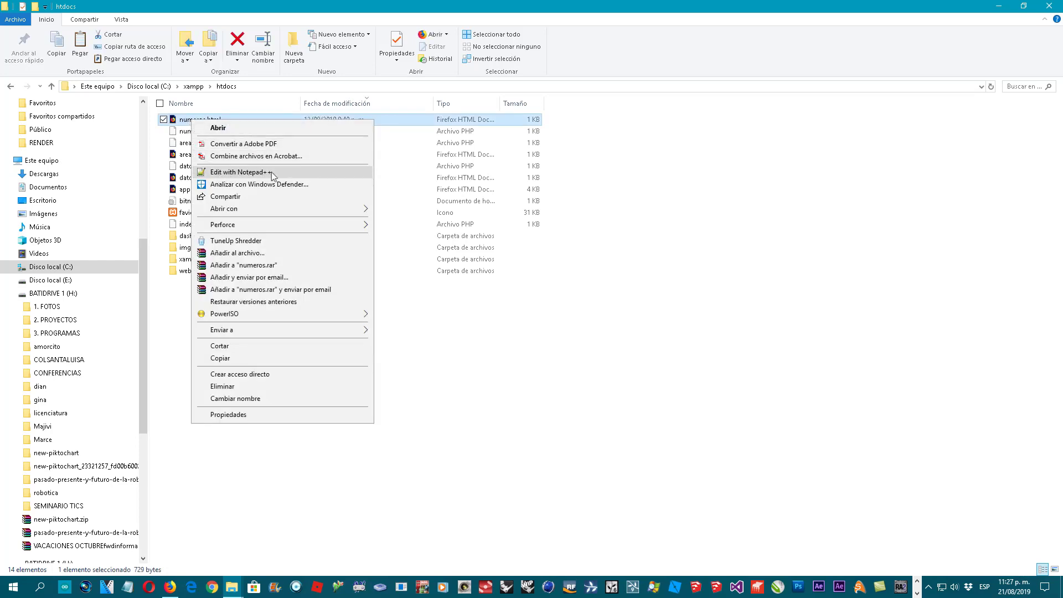
pyautogui.click(272, 172)
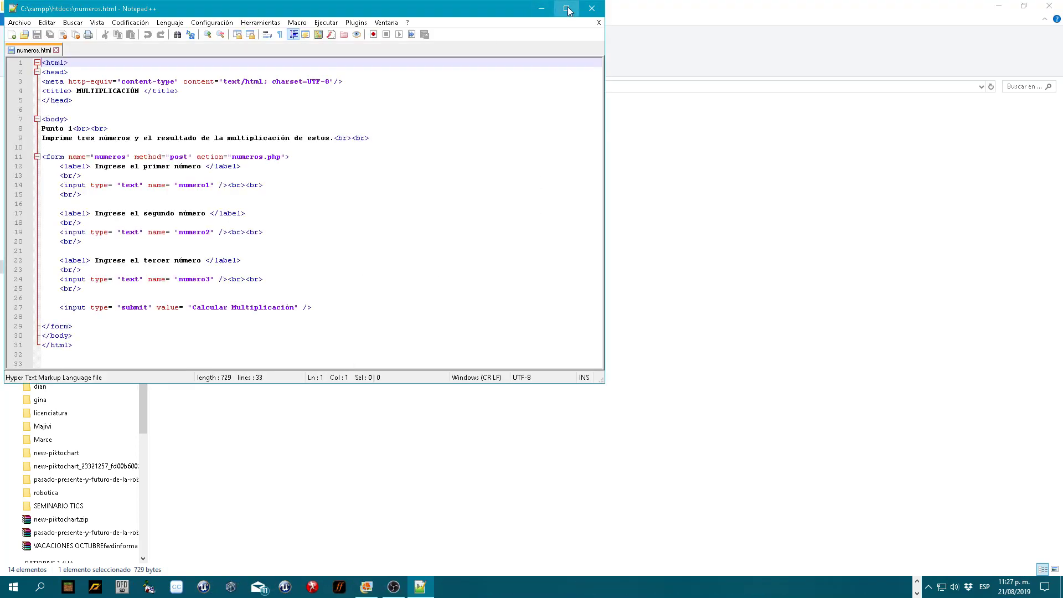
pyautogui.click(567, 10)
pyautogui.scroll(5, 413, 279)
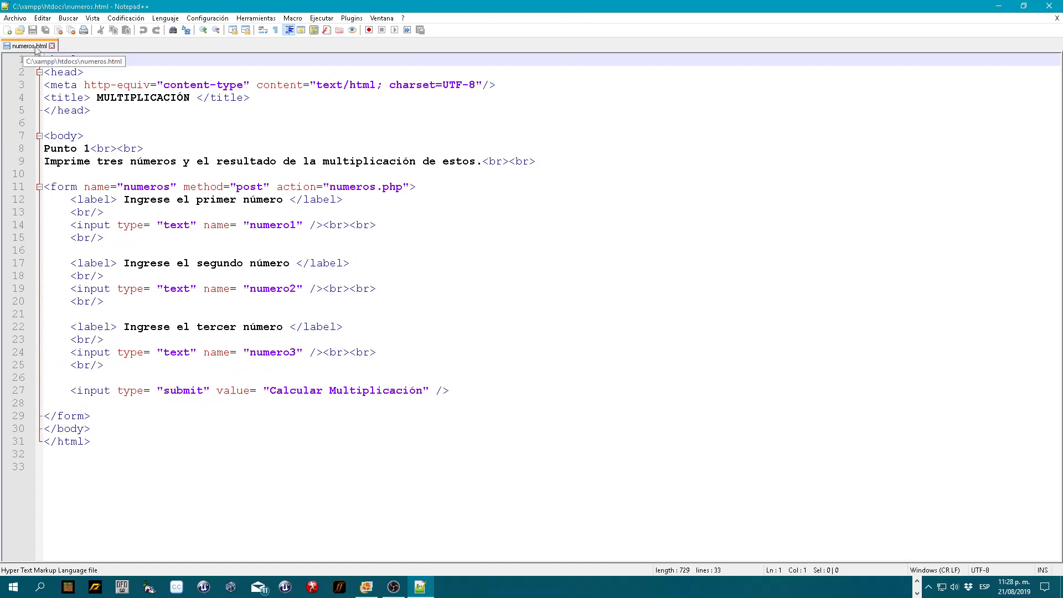
pyautogui.hotkey('alt', 'Tab')
pyautogui.click(194, 131)
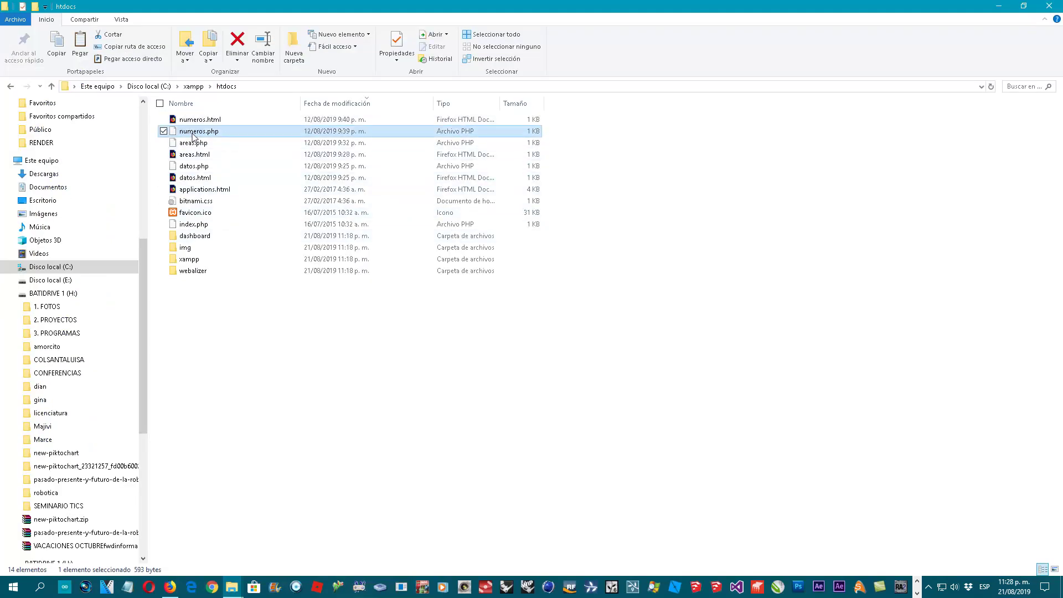
pyautogui.rightClick(193, 137)
pyautogui.click(222, 153)
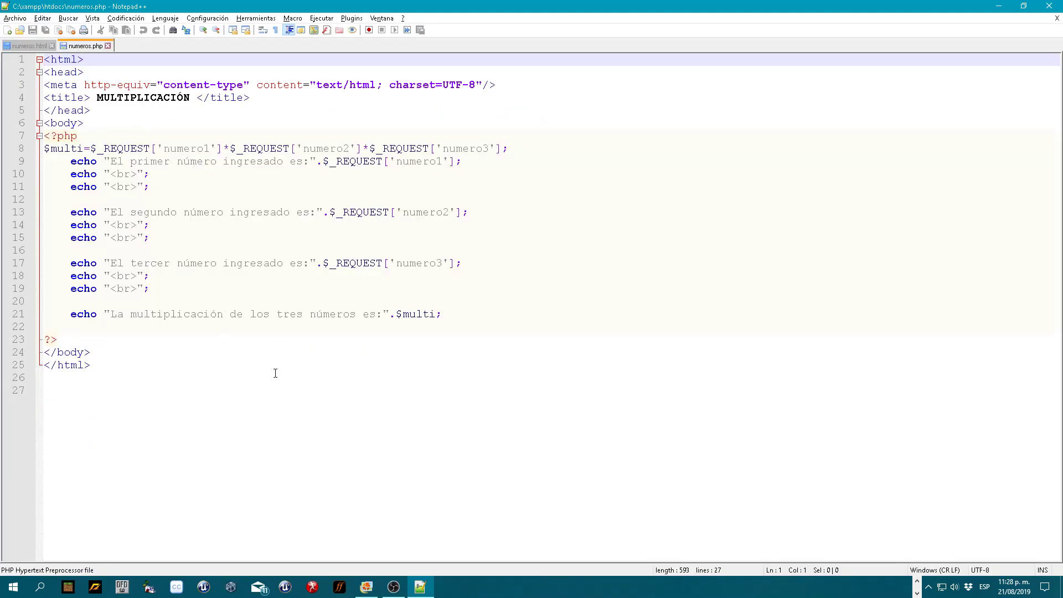
# Open areas.php and areas.html from the htdocs folder in Notepad++
pyautogui.hotkey('alt', 'Tab')
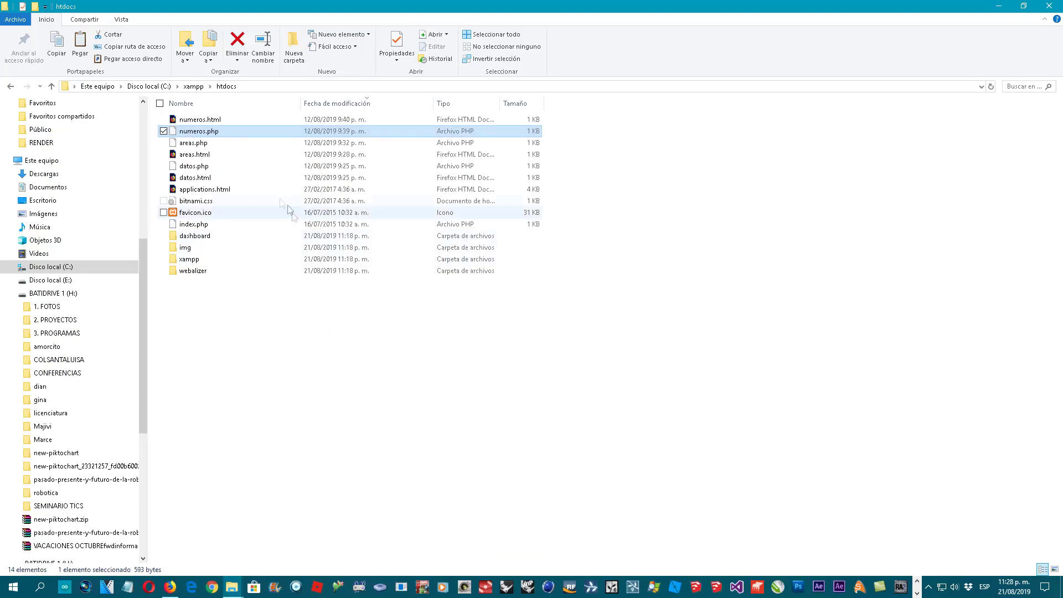
pyautogui.click(192, 145)
pyautogui.rightClick(192, 145)
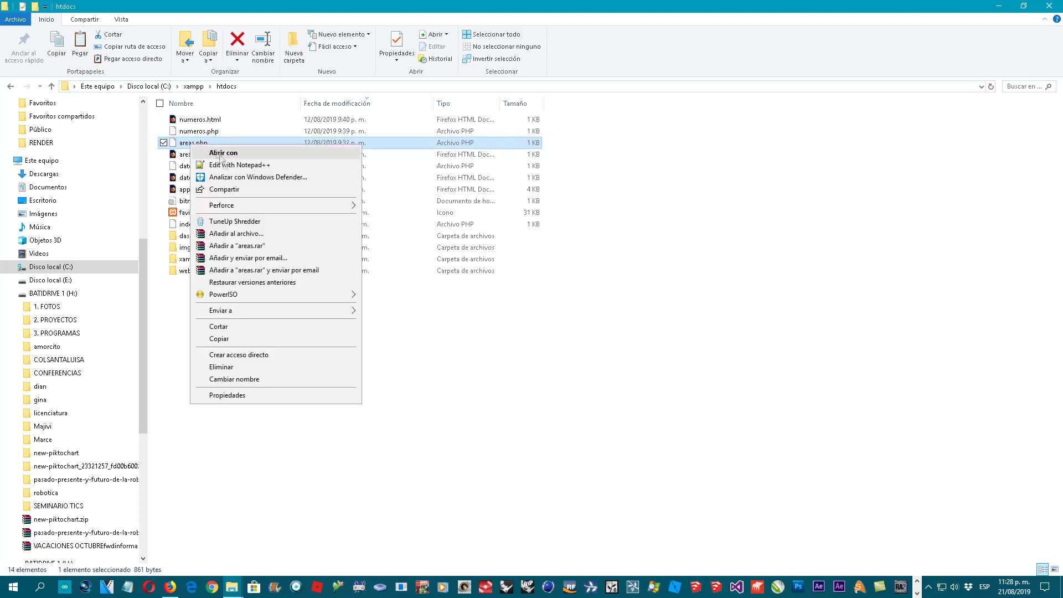
pyautogui.click(238, 165)
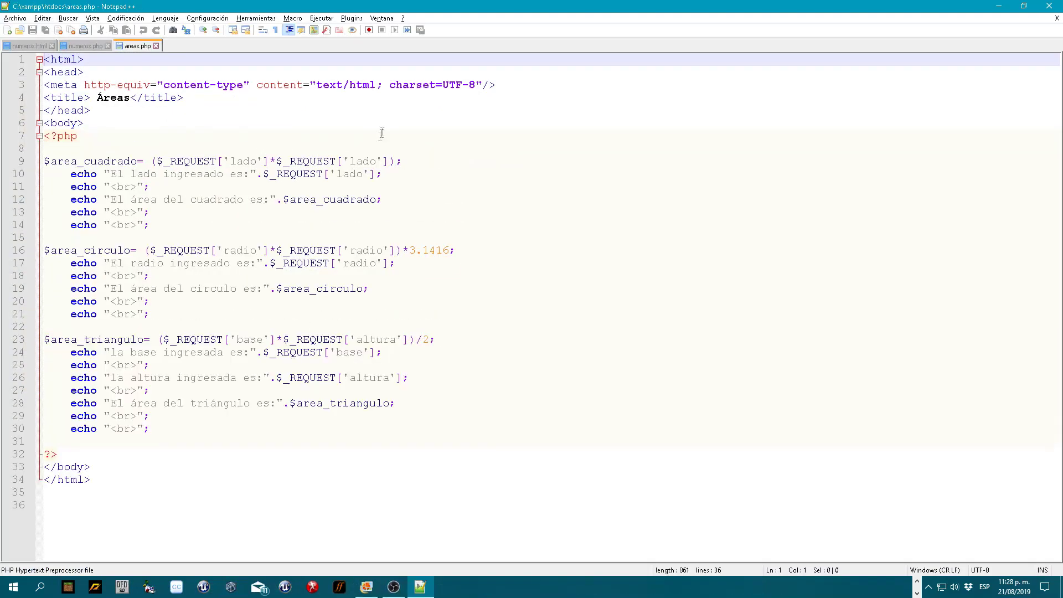
pyautogui.hotkey('alt', 'Tab')
pyautogui.click(197, 155)
pyautogui.rightClick(197, 155)
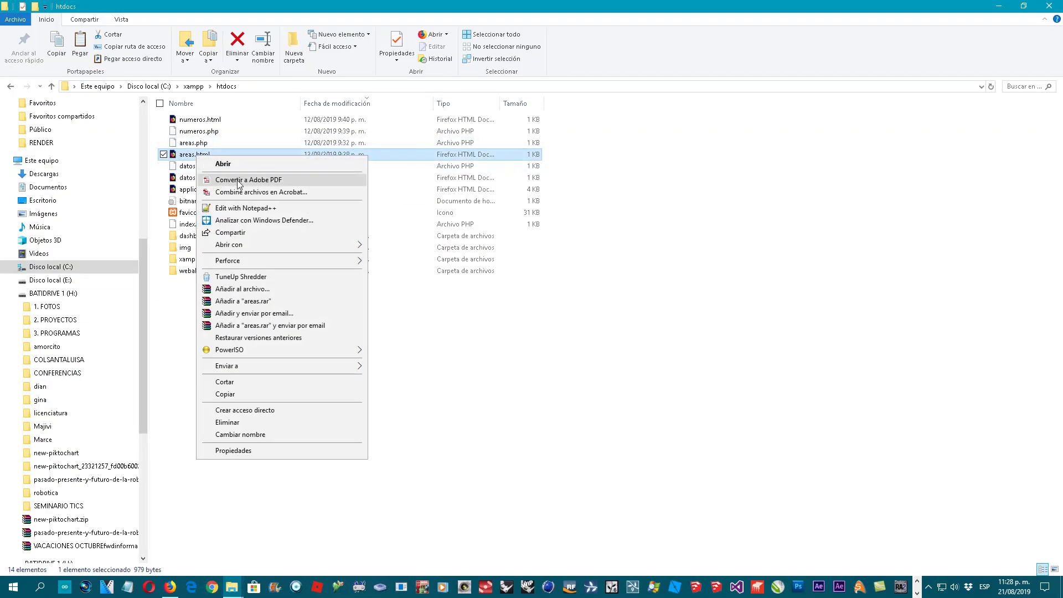
pyautogui.click(247, 210)
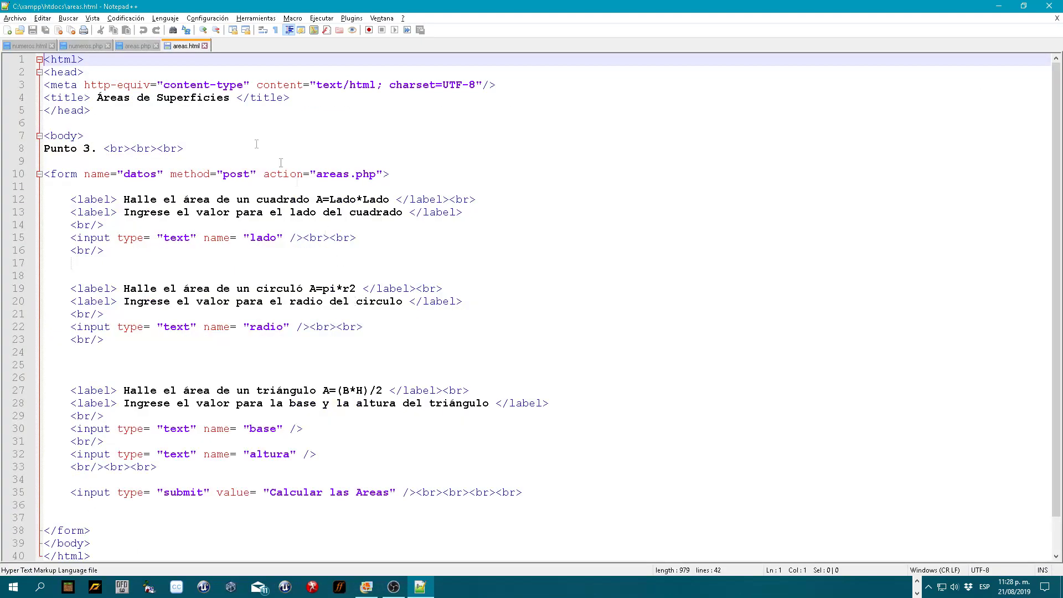
# Open datos.php and datos.html from the htdocs folder in Notepad++
pyautogui.hotkey('alt', 'Tab')
pyautogui.click(198, 166)
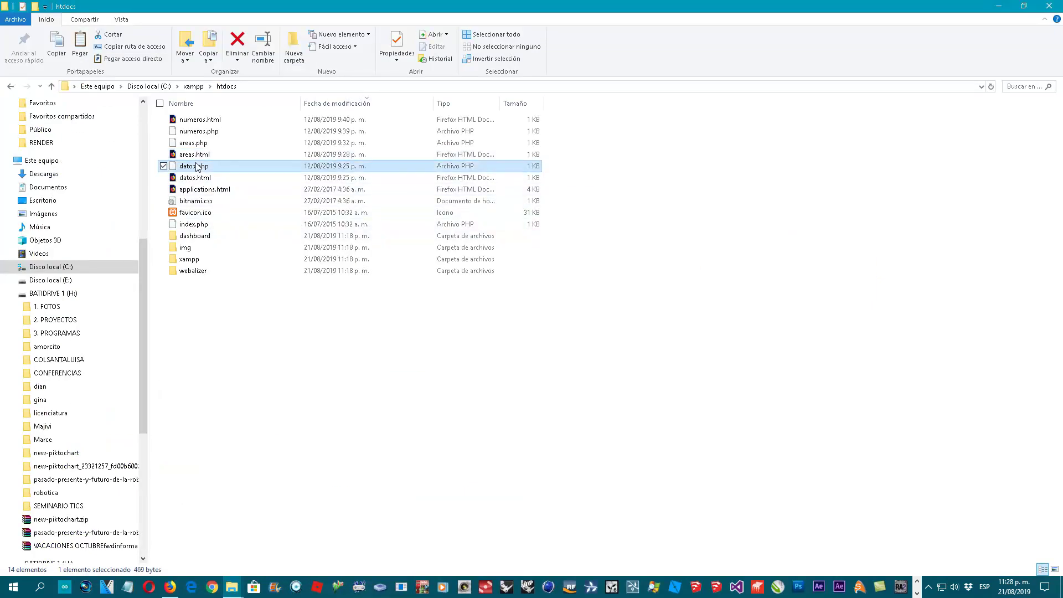
pyautogui.rightClick(194, 170)
pyautogui.click(243, 224)
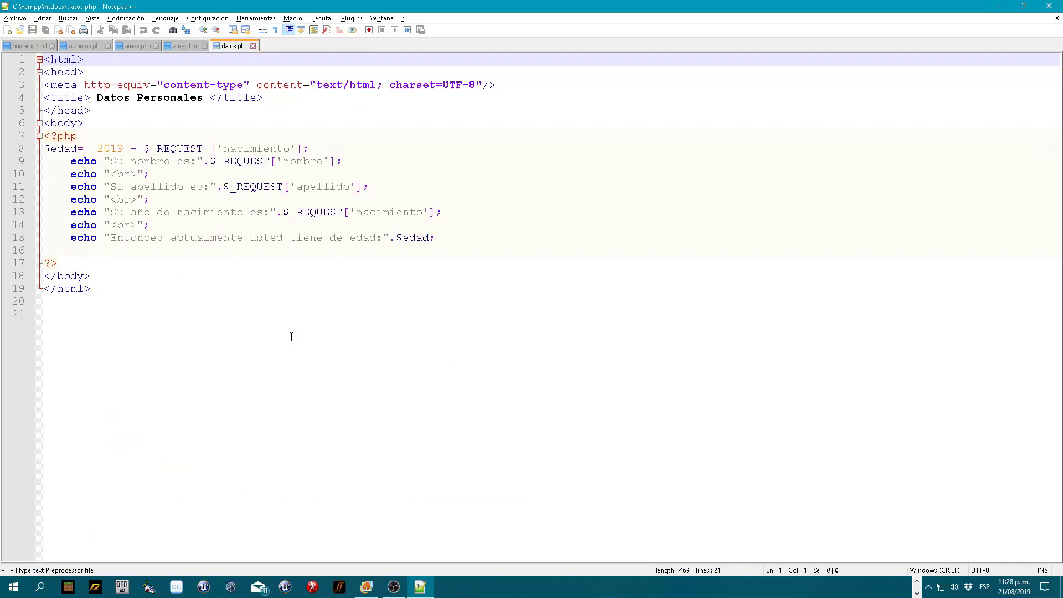
pyautogui.hotkey('alt', 'Tab')
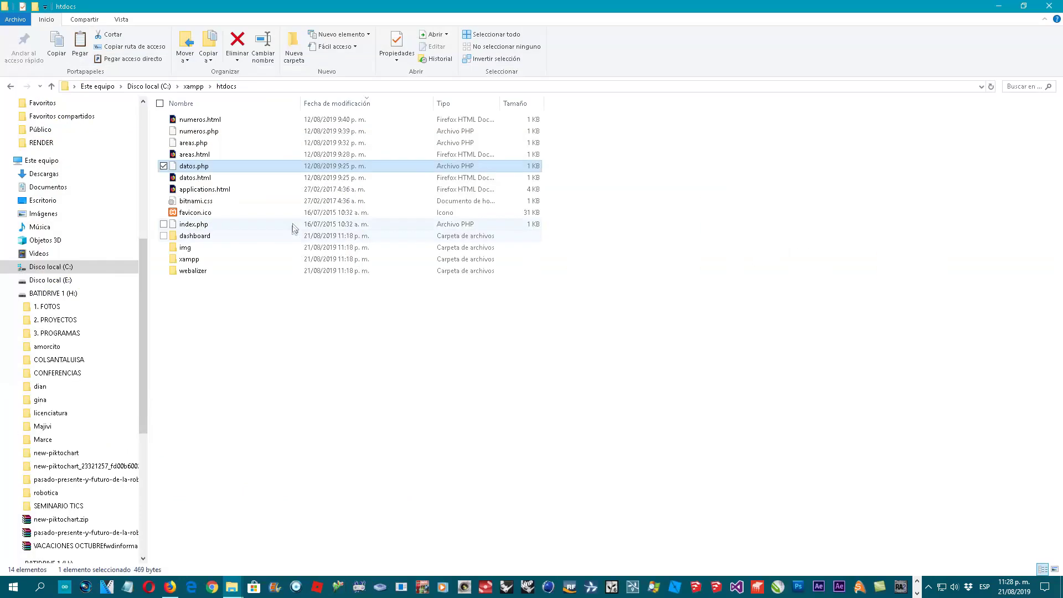
pyautogui.click(191, 177)
pyautogui.rightClick(195, 178)
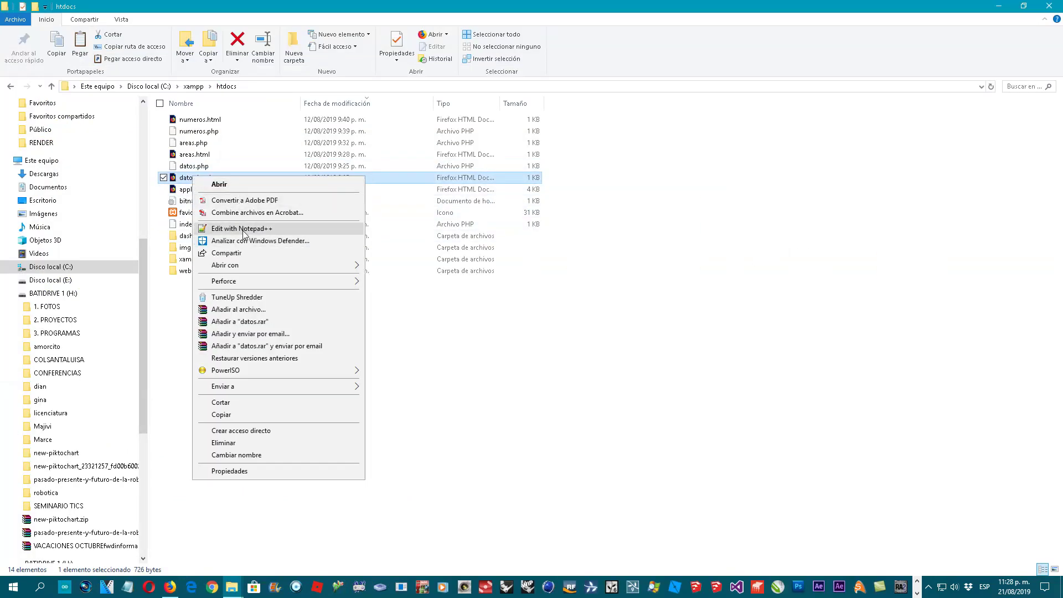
pyautogui.click(261, 229)
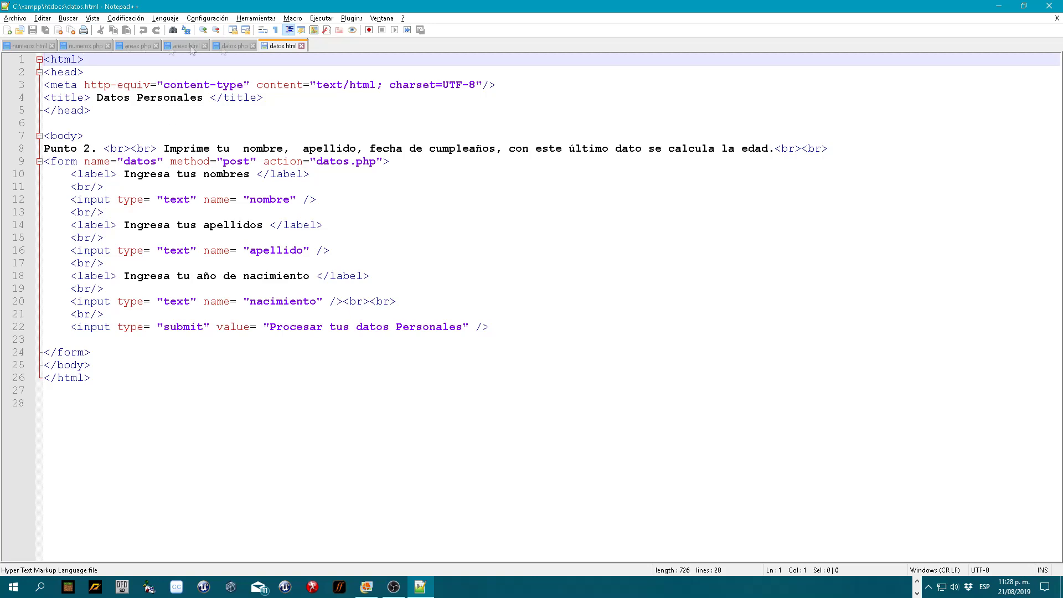
# In numeros.html, add the author's full name after MULTIPLICACIÓN inside the title tag
pyautogui.click(31, 46)
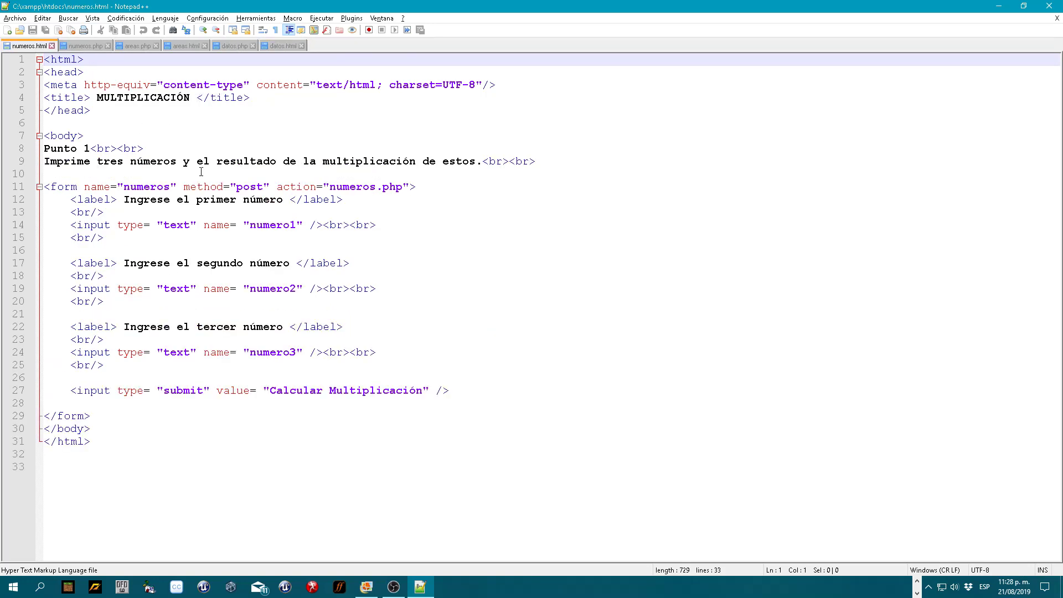
pyautogui.click(197, 98)
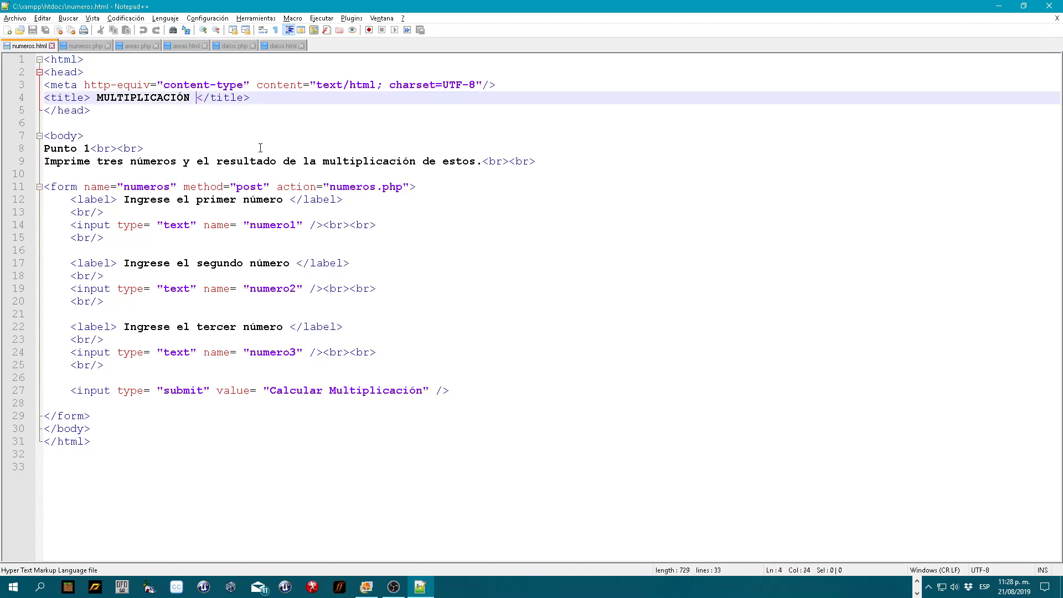
pyautogui.write('Giovanny ')
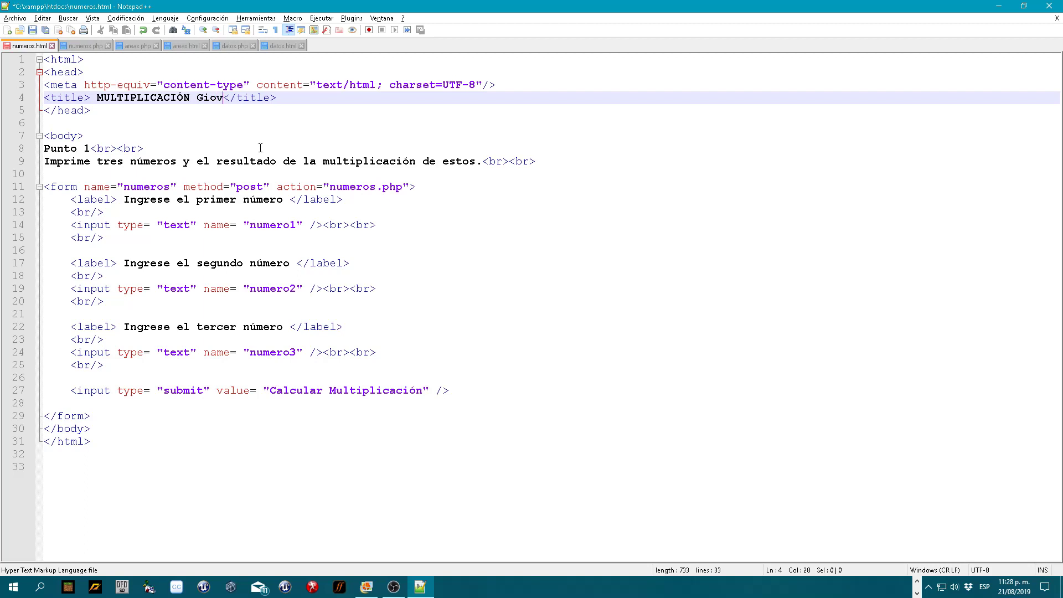
pyautogui.write('Prieto Avila')
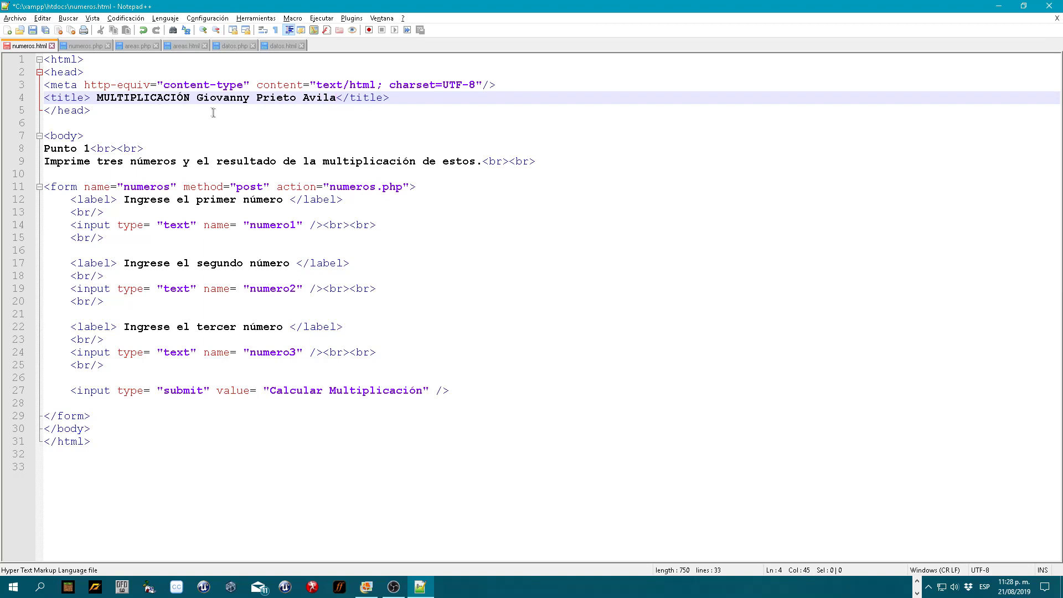
# Copy the author's full name from the numeros.html title to after MULTIPLICACIÓN in the numeros.php title
pyautogui.moveTo(198, 97); pyautogui.dragTo(336, 97)
pyautogui.hotkey('ctrl', 'c')
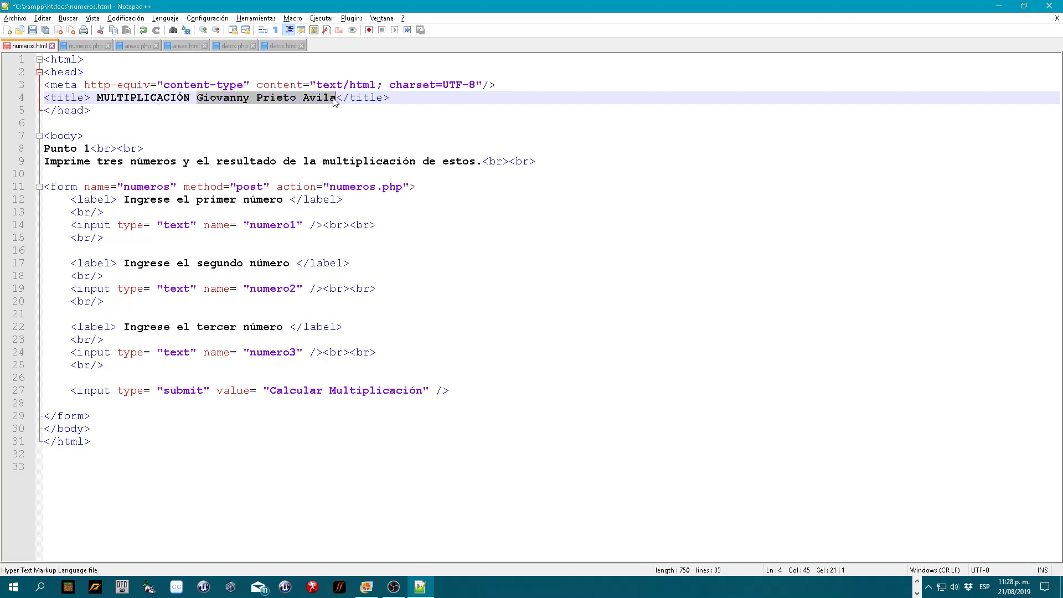
pyautogui.click(81, 47)
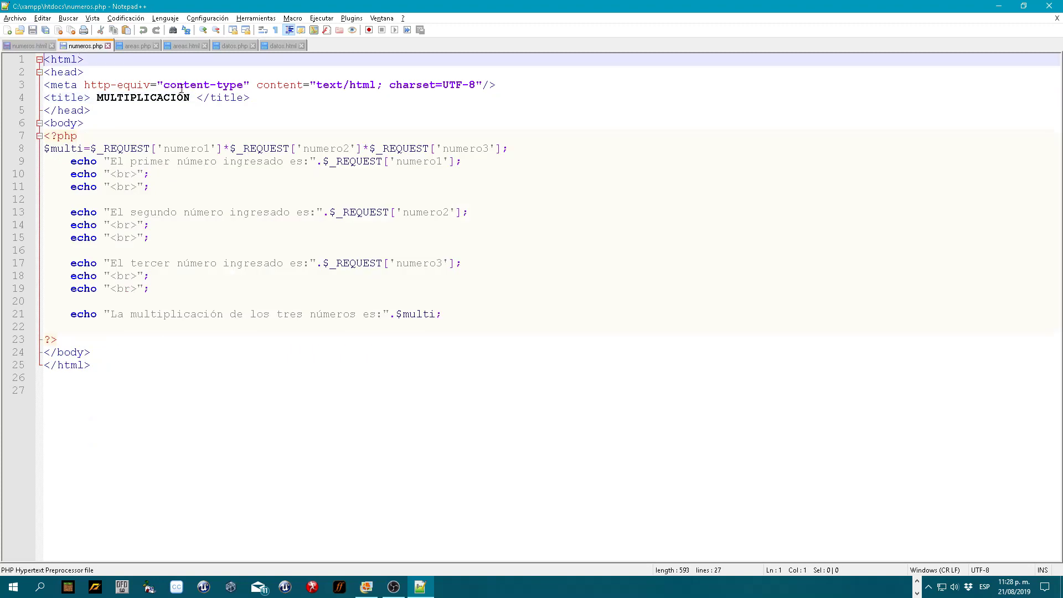
pyautogui.click(198, 97)
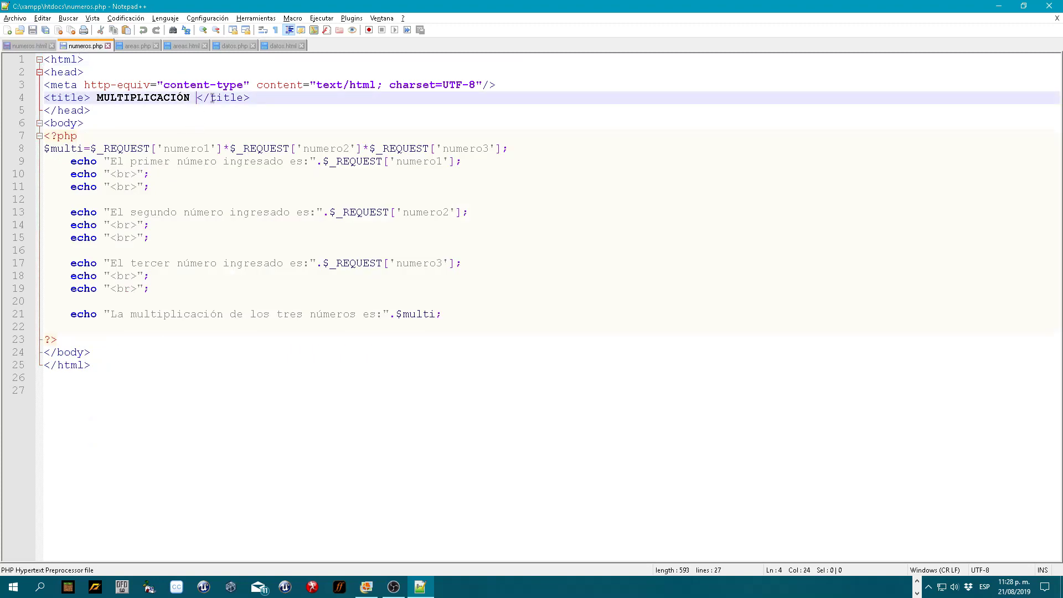
pyautogui.hotkey('ctrl', 'v')
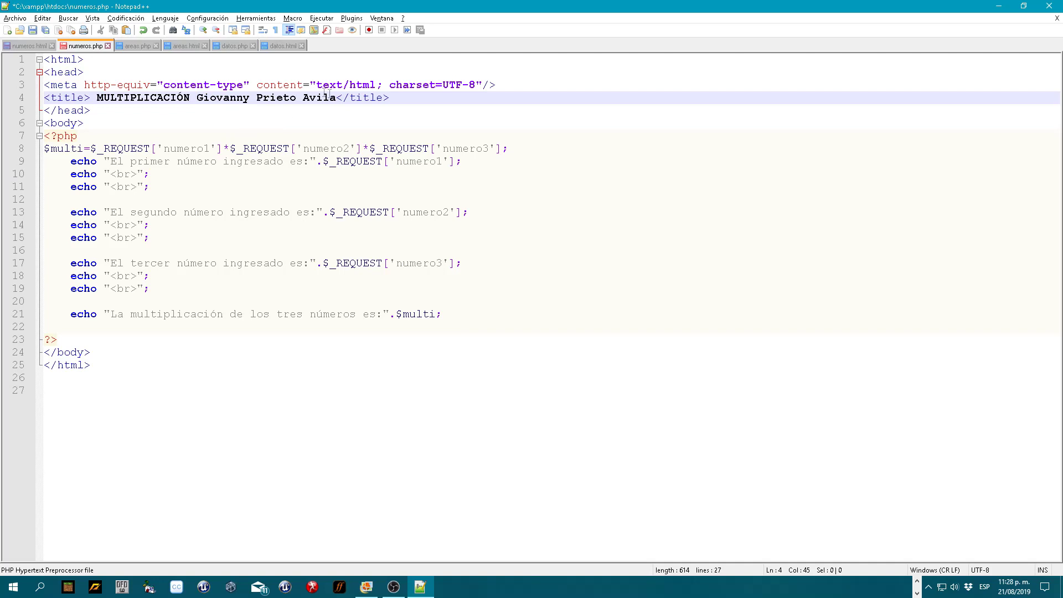
# Add the copied author's full name after Áreas in the areas.php title and after Áreas de Superficies in the areas.html title
pyautogui.click(137, 47)
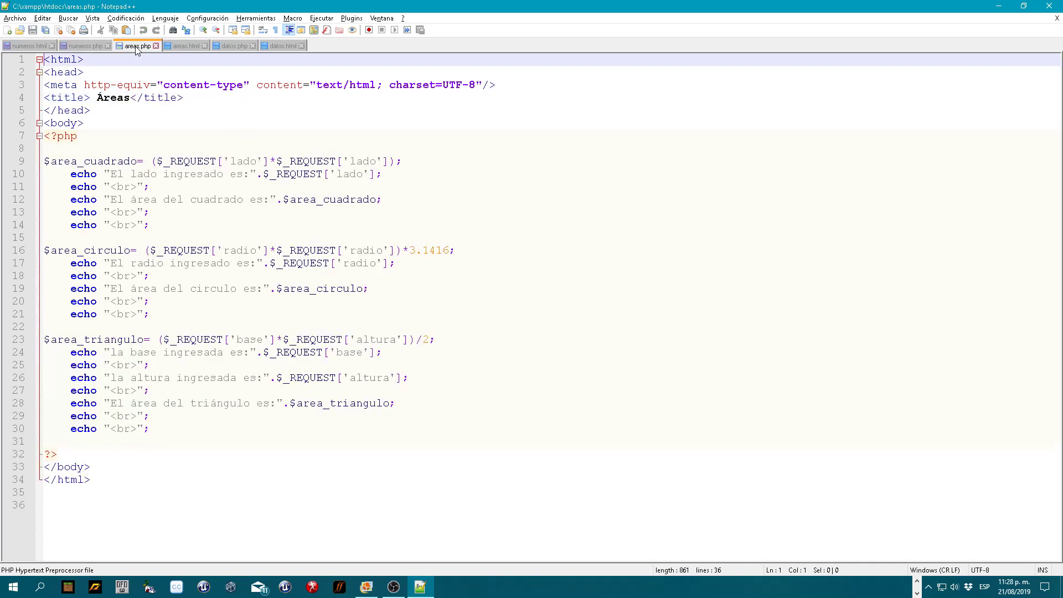
pyautogui.click(131, 98)
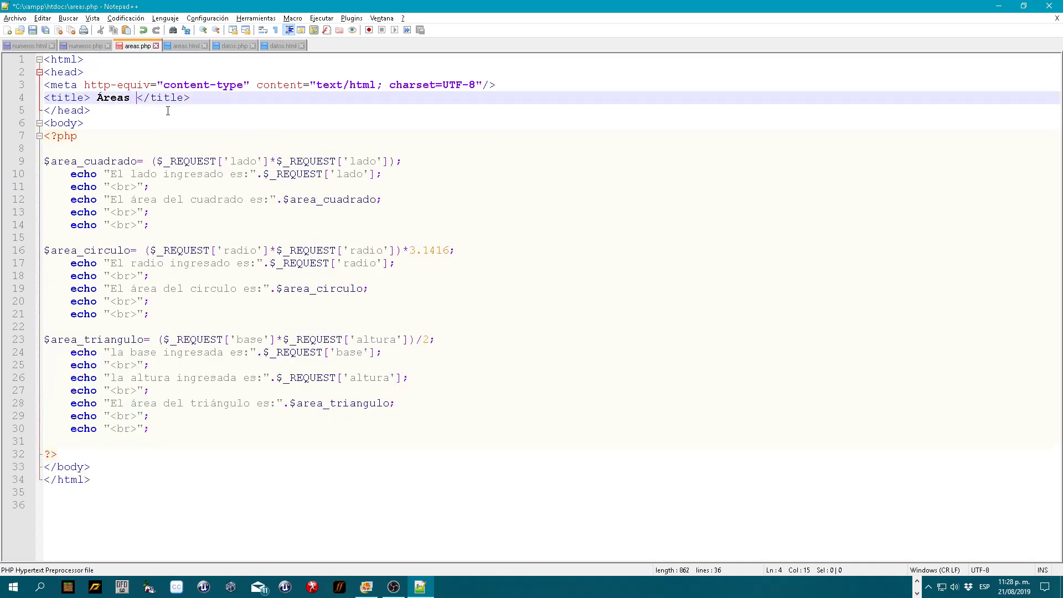
pyautogui.hotkey('ctrl', 'v')
pyautogui.click(186, 49)
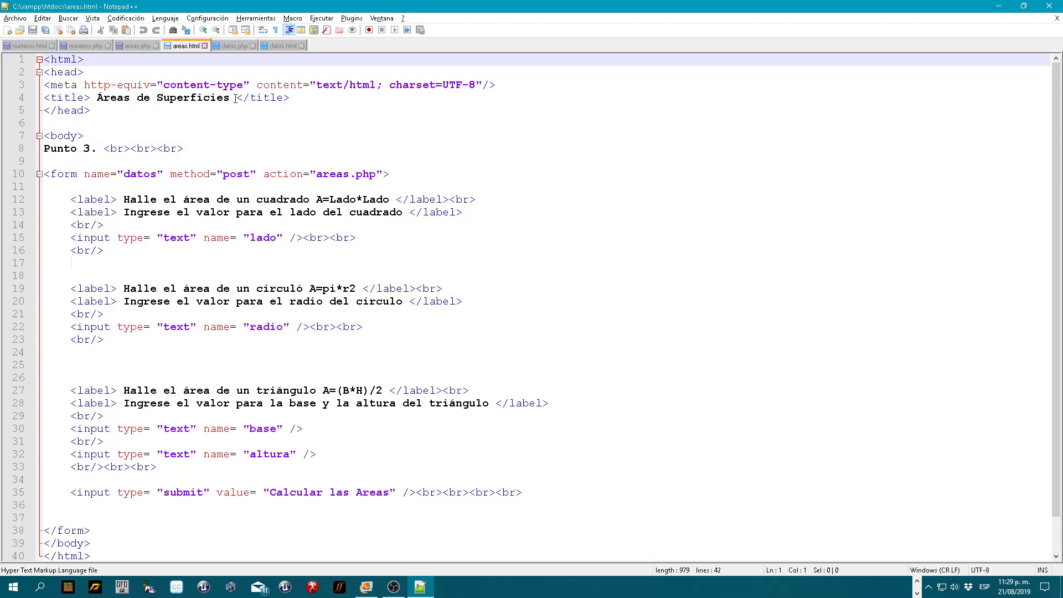
pyautogui.click(236, 99)
pyautogui.hotkey('ctrl', 'v')
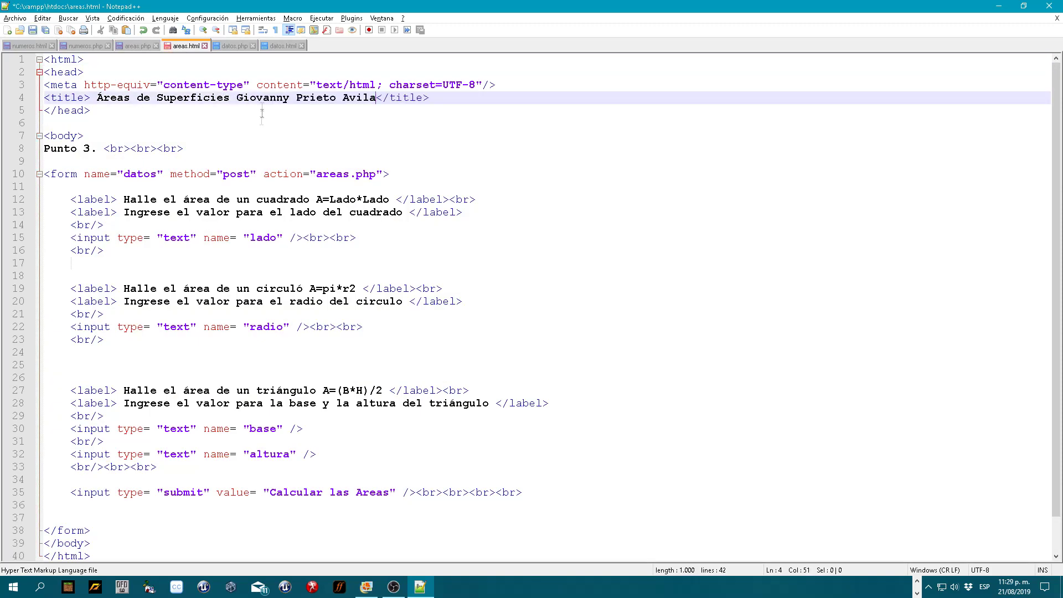
# Add the copied author's full name after Datos Personales in the title tags of datos.php and datos.html
pyautogui.click(233, 46)
pyautogui.click(211, 99)
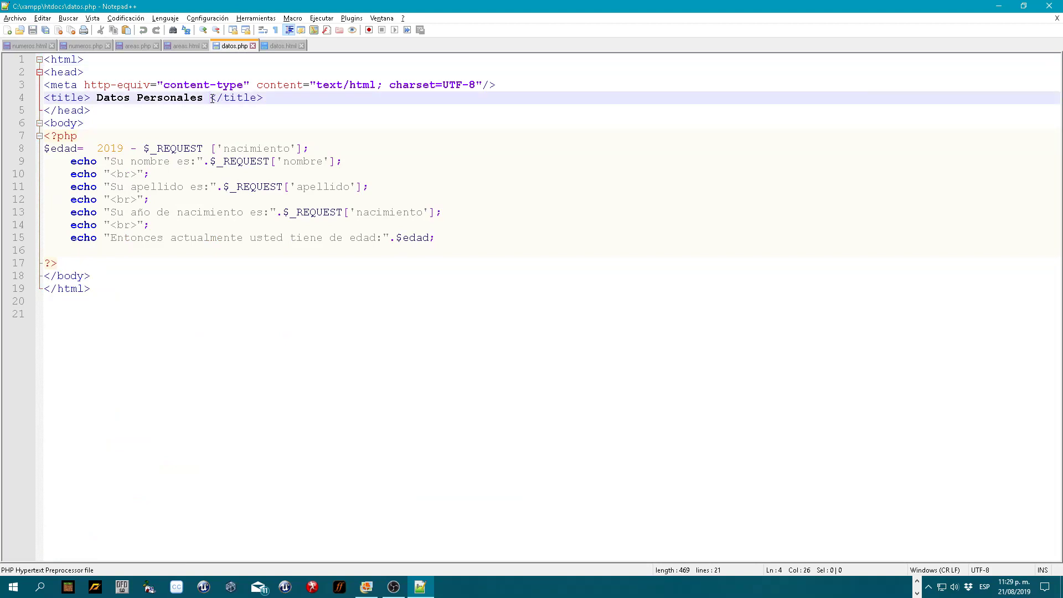
pyautogui.hotkey('ctrl', 'v')
pyautogui.click(280, 46)
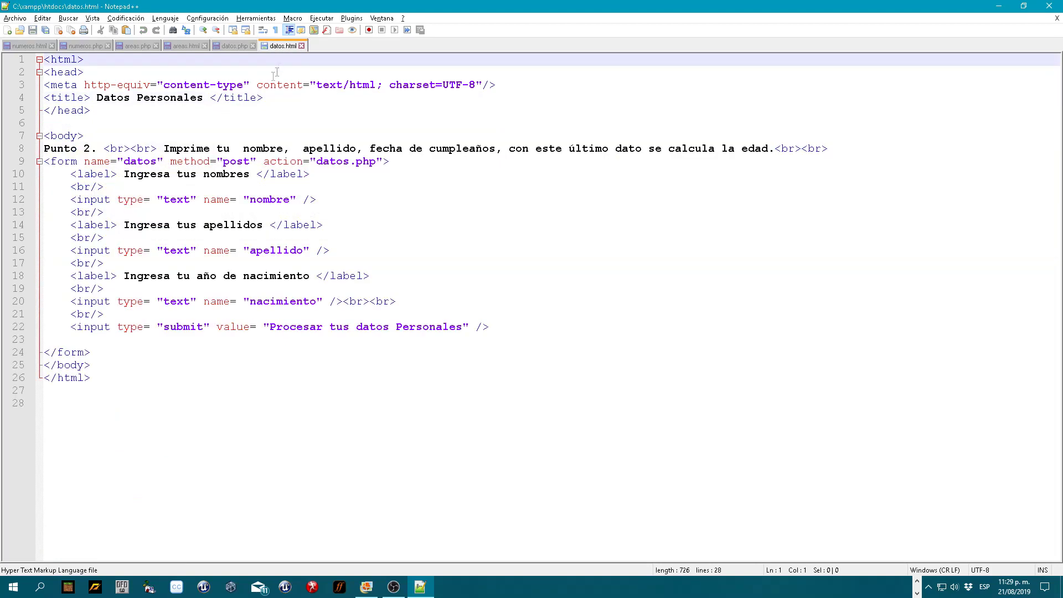
pyautogui.click(211, 98)
pyautogui.click(226, 122)
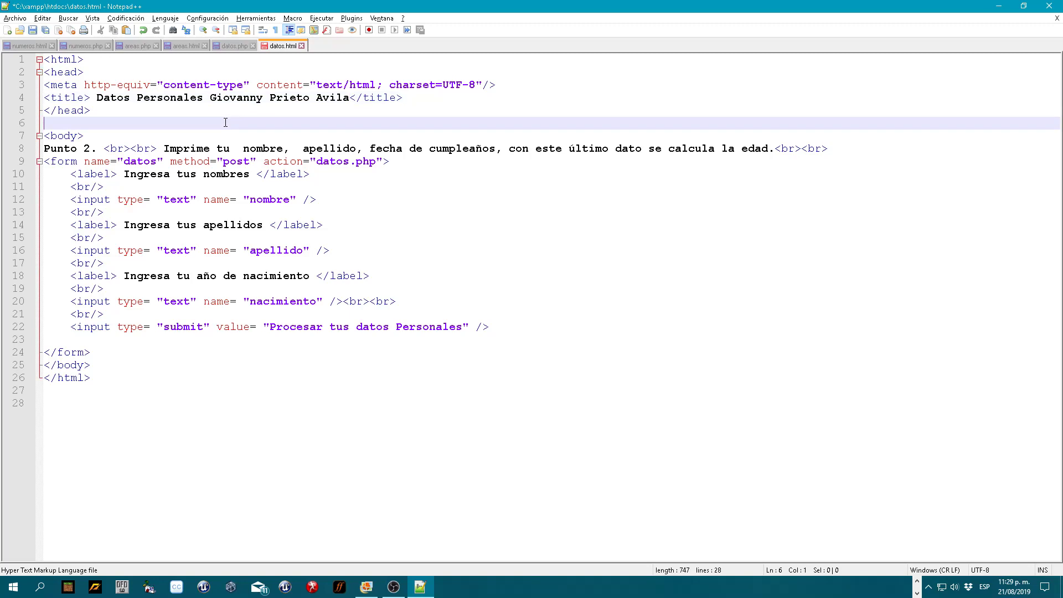
# Review the title tags of all six open numeros, areas and datos files for the author's name
pyautogui.click(33, 48)
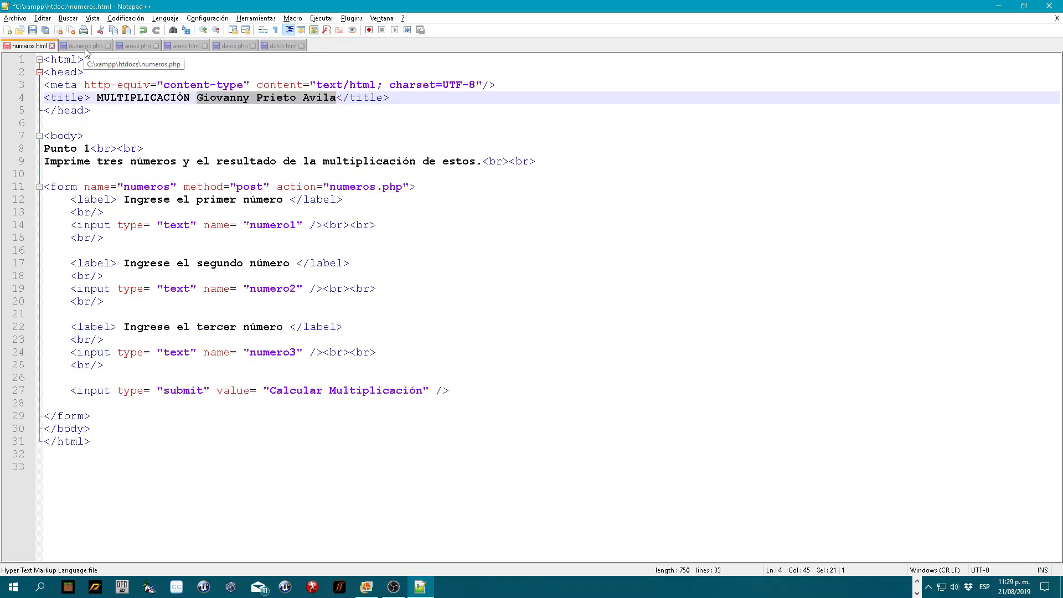
pyautogui.click(84, 46)
pyautogui.click(135, 45)
pyautogui.click(185, 46)
pyautogui.click(233, 46)
pyautogui.click(284, 46)
pyautogui.click(31, 47)
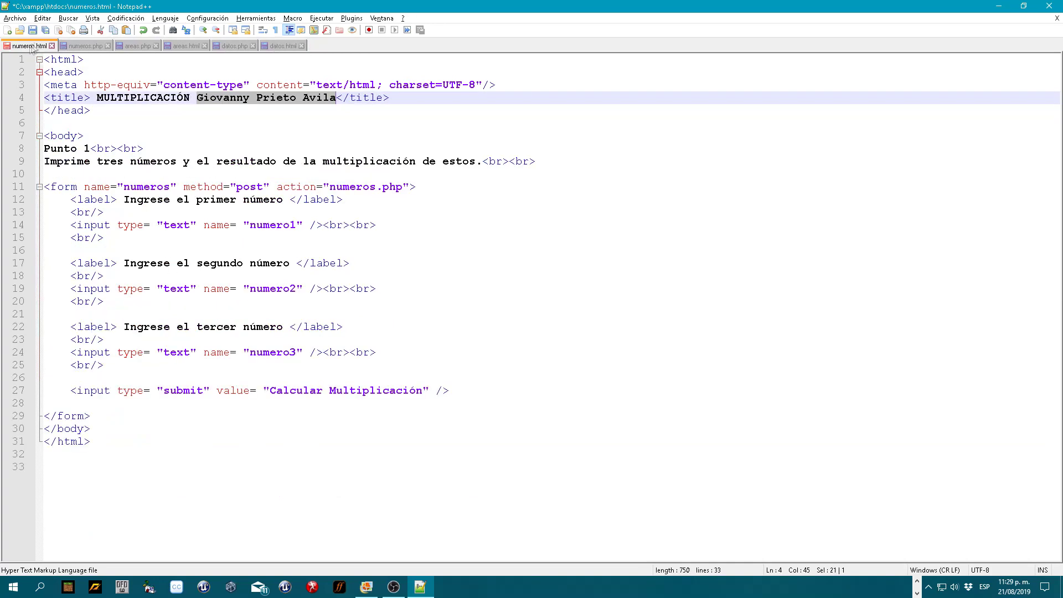
# Save all open files at once and close Notepad++, returning to numeros.html in the htdocs folder
pyautogui.click(46, 31)
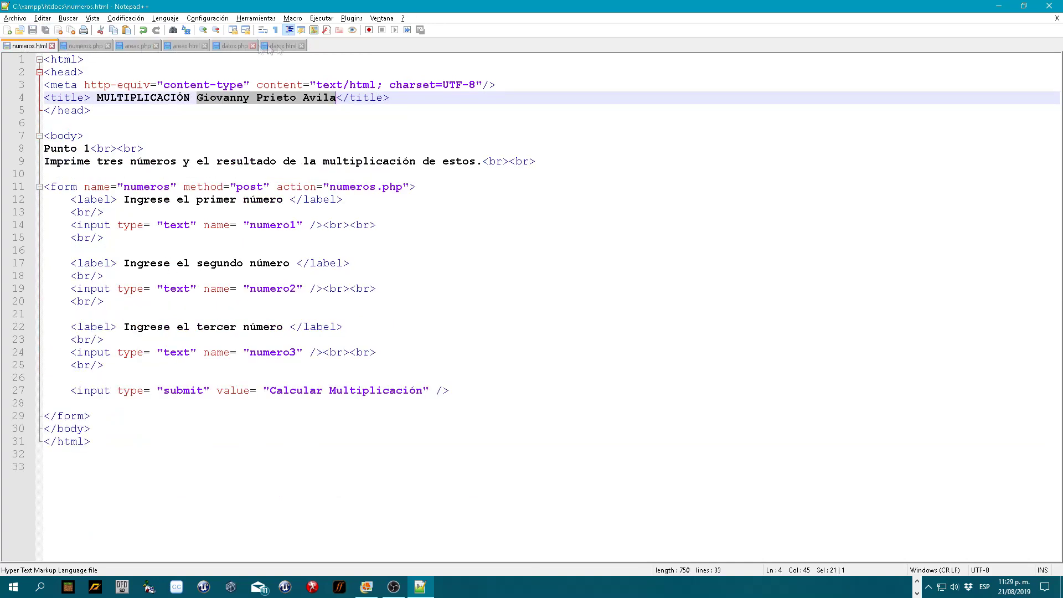
pyautogui.click(1050, 6)
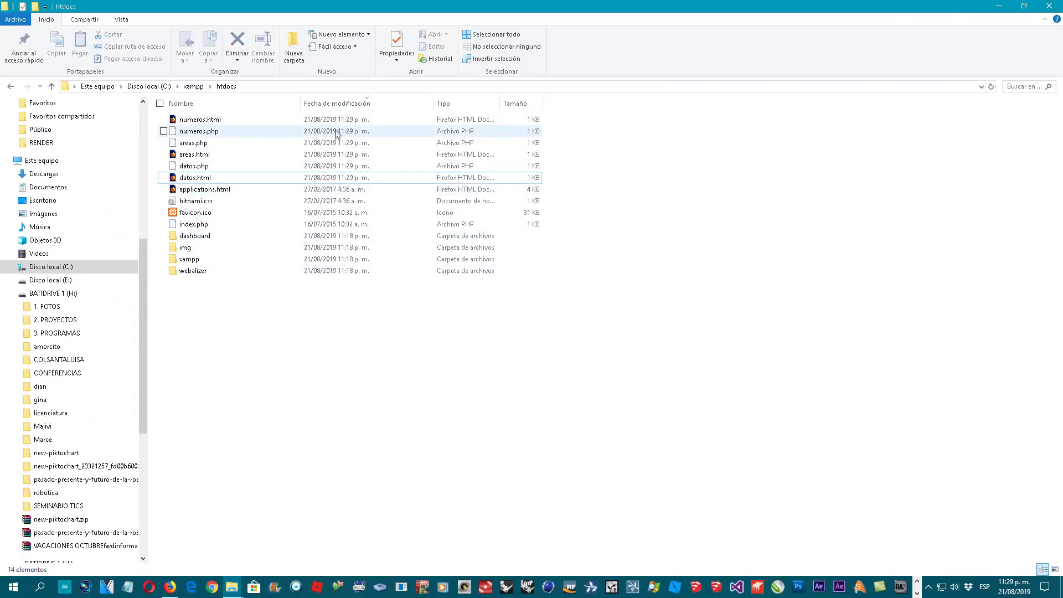
pyautogui.click(355, 120)
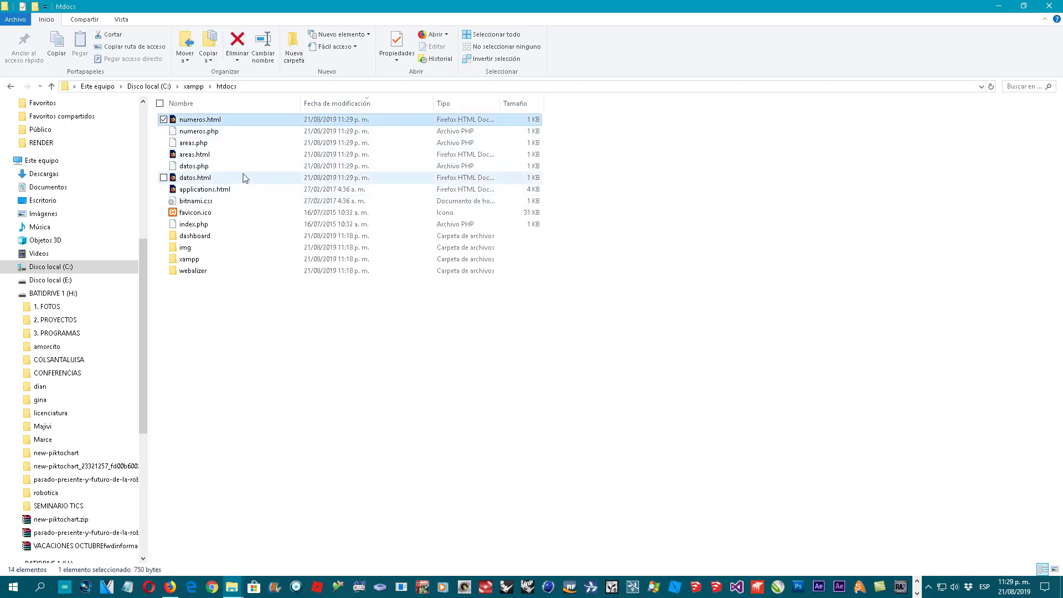